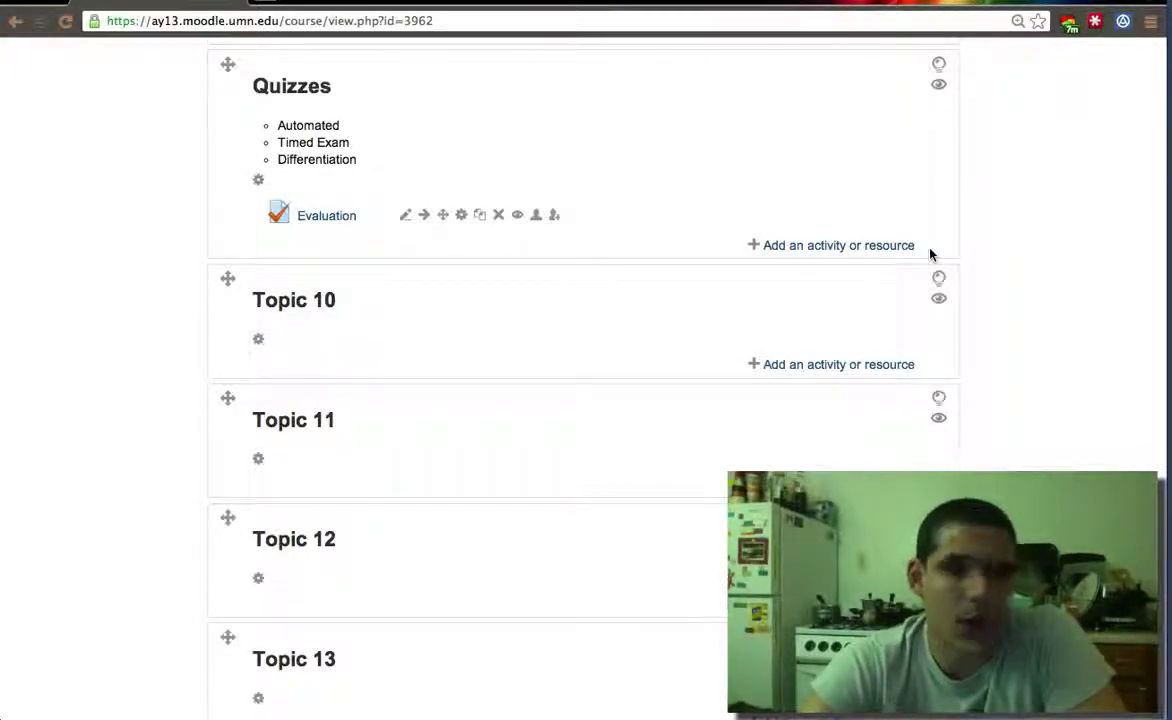
Open the Evaluation quiz and go to its question editing page
{"action": "scroll", "coordinate": [930, 254], "scroll_direction": "up", "scroll_amount": 15}
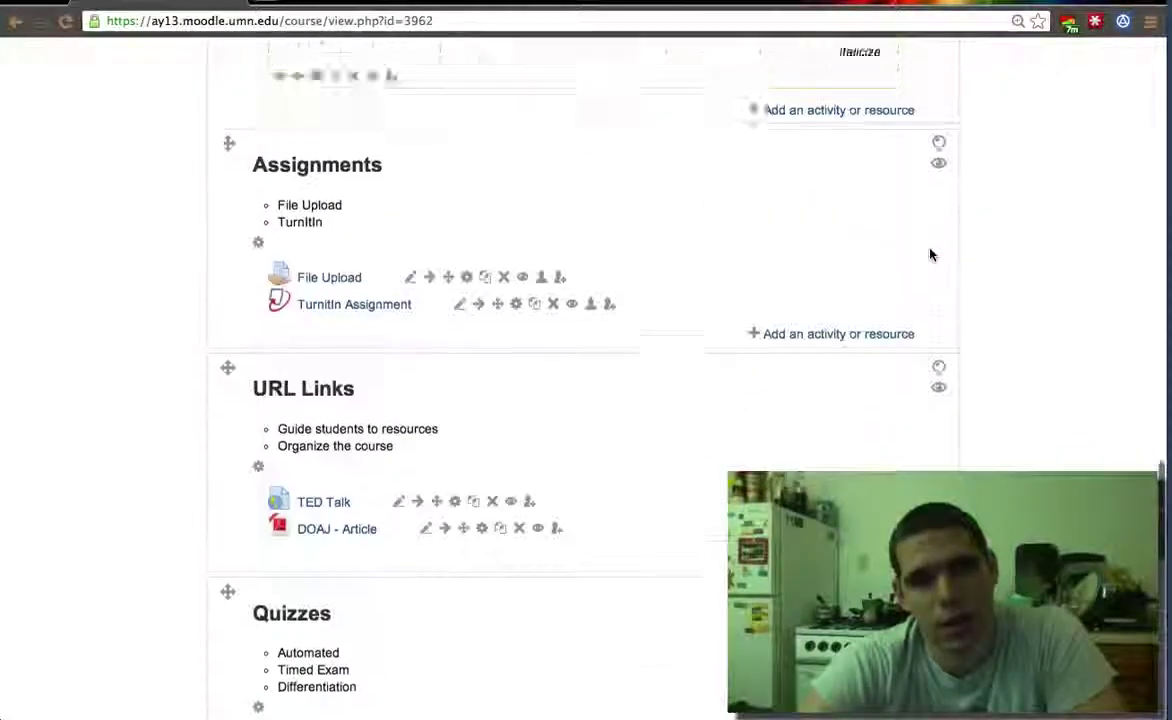
{"action": "scroll", "coordinate": [930, 254], "scroll_direction": "up", "scroll_amount": 15}
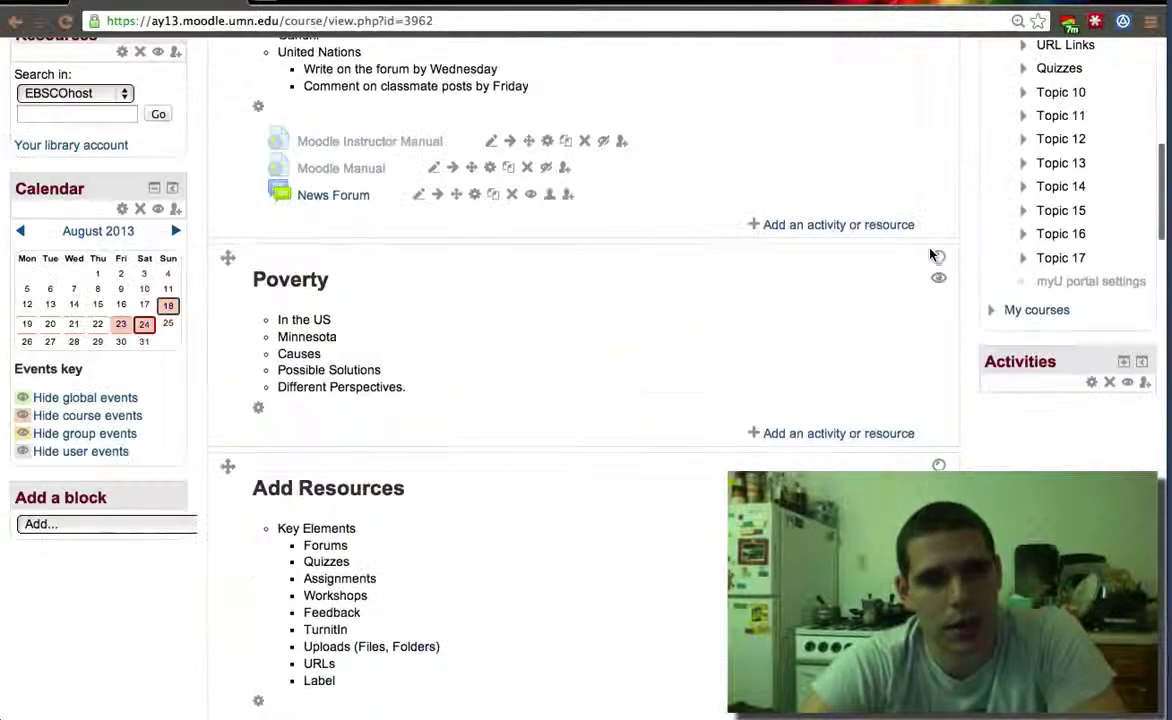
{"action": "scroll", "coordinate": [727, 347], "scroll_direction": "up", "scroll_amount": 4}
{"action": "scroll", "coordinate": [727, 347], "scroll_direction": "up", "scroll_amount": 5}
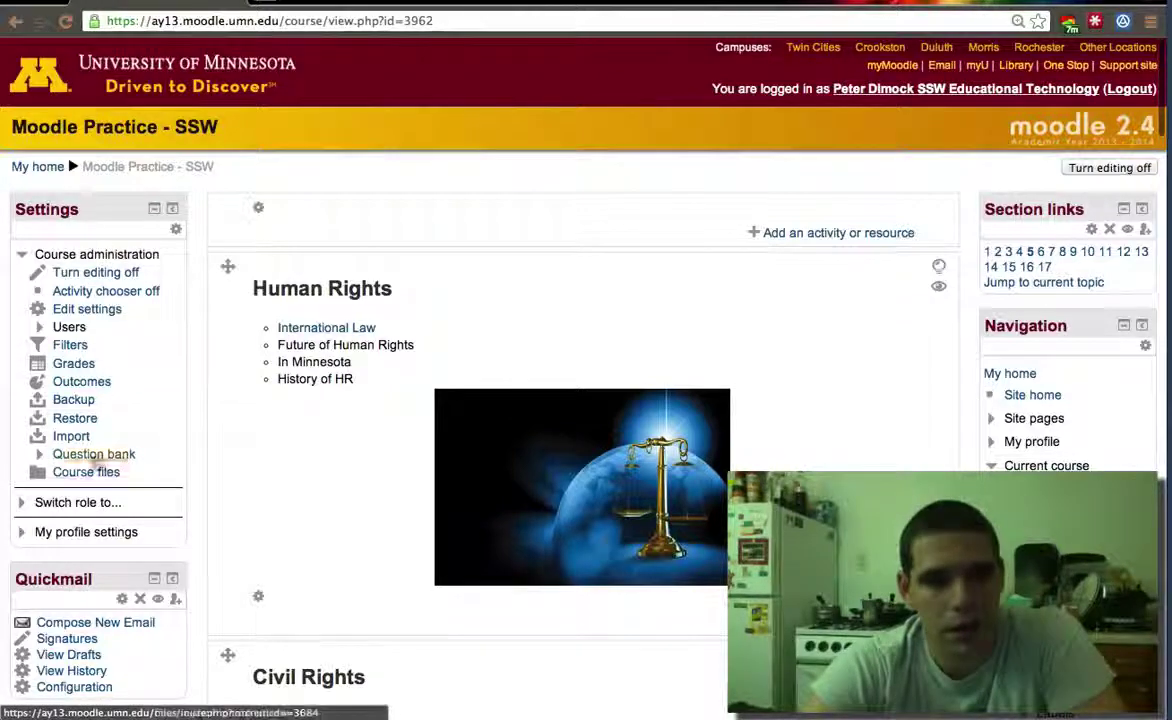
{"action": "scroll", "coordinate": [479, 628], "scroll_direction": "down", "scroll_amount": 20}
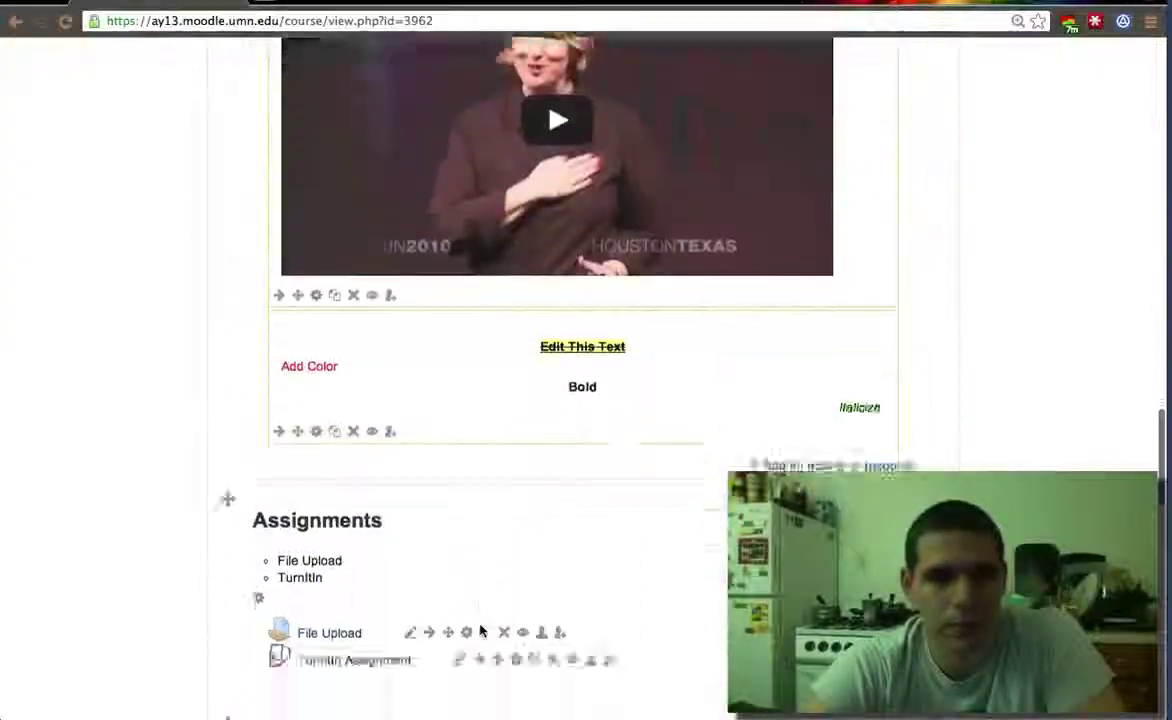
{"action": "scroll", "coordinate": [479, 630], "scroll_direction": "down", "scroll_amount": 15}
{"action": "scroll", "coordinate": [479, 630], "scroll_direction": "up", "scroll_amount": 8}
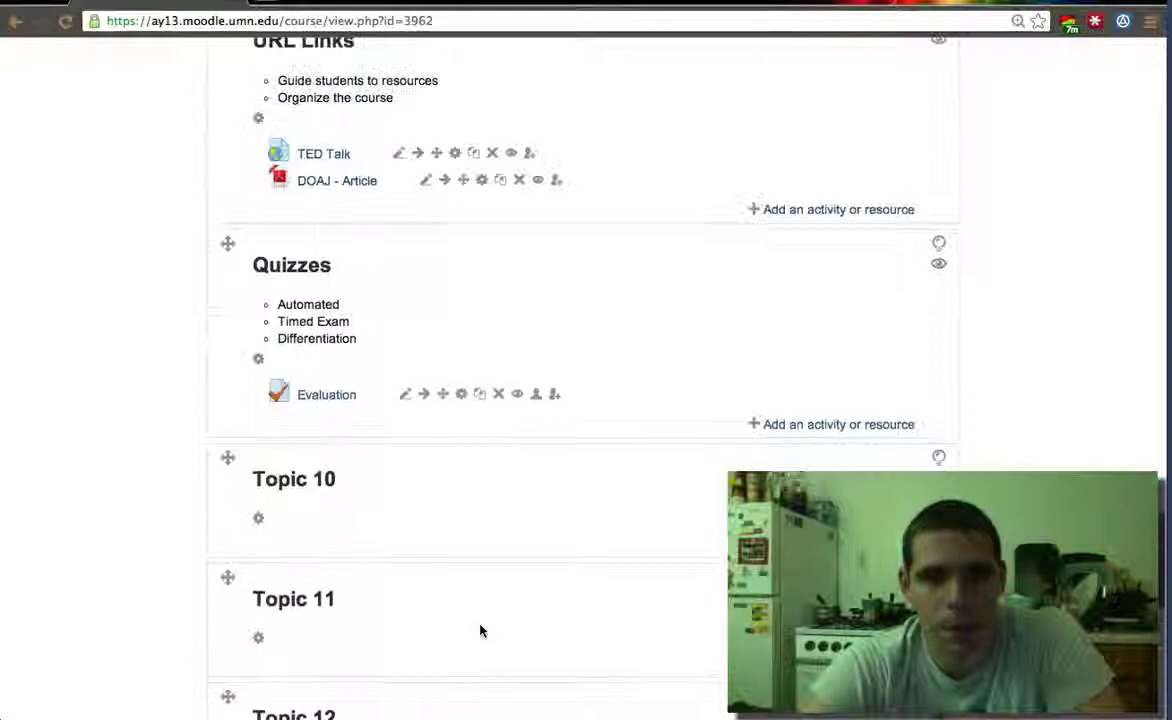
{"action": "left_click", "coordinate": [333, 396]}
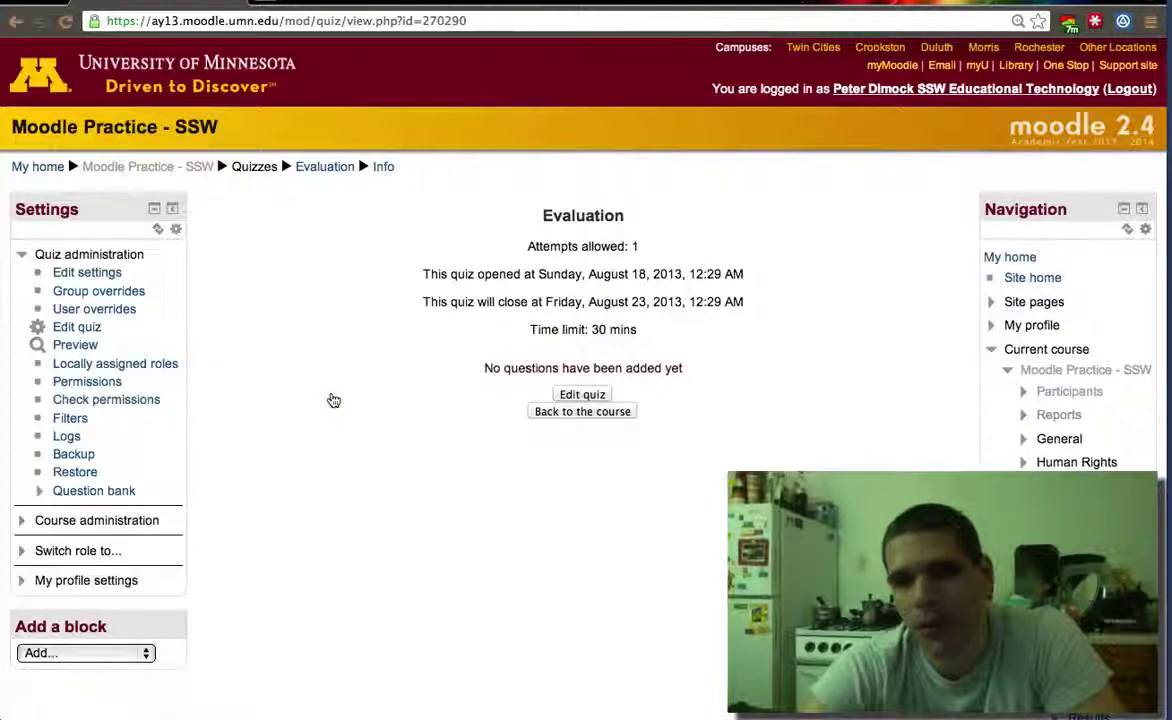
{"action": "left_click", "coordinate": [588, 397]}
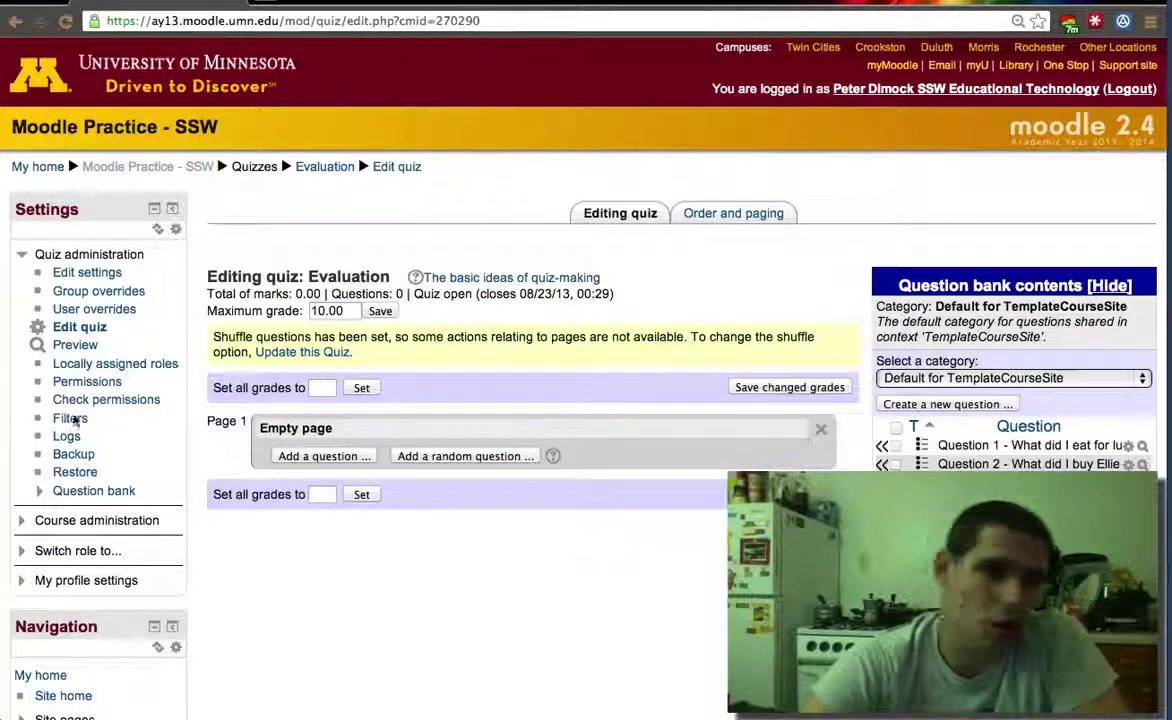
Show the Ch1 category in the question bank for a random question
{"action": "left_click", "coordinate": [39, 495]}
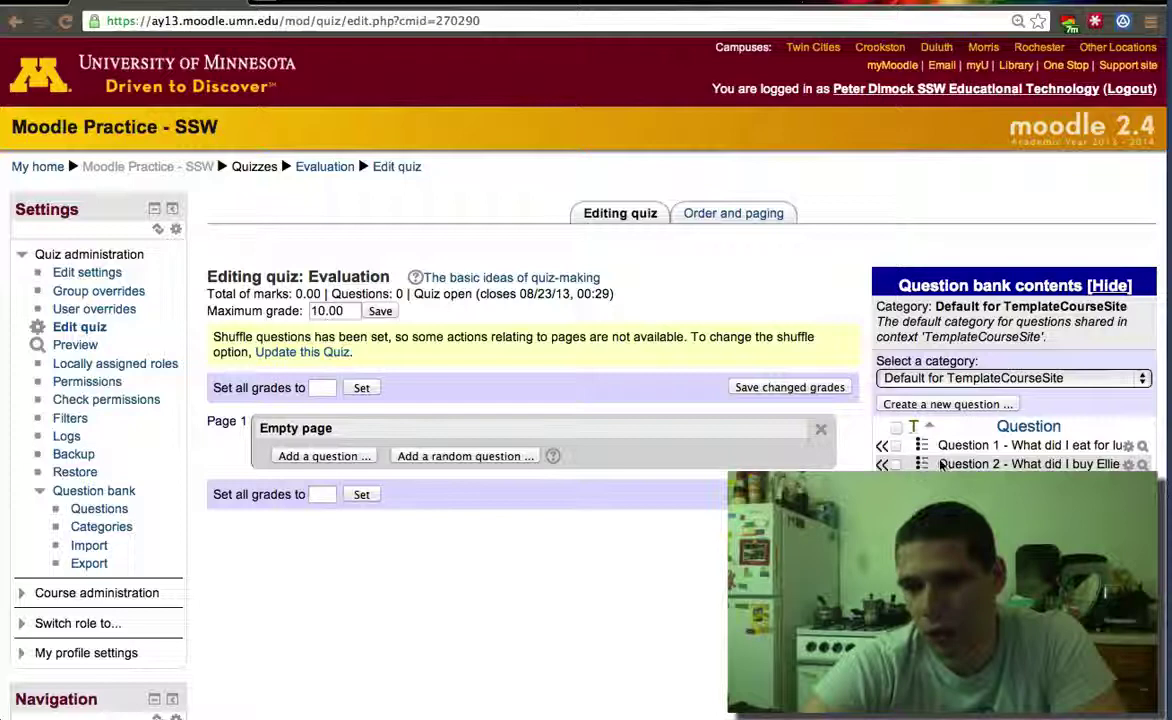
{"action": "left_click", "coordinate": [935, 376]}
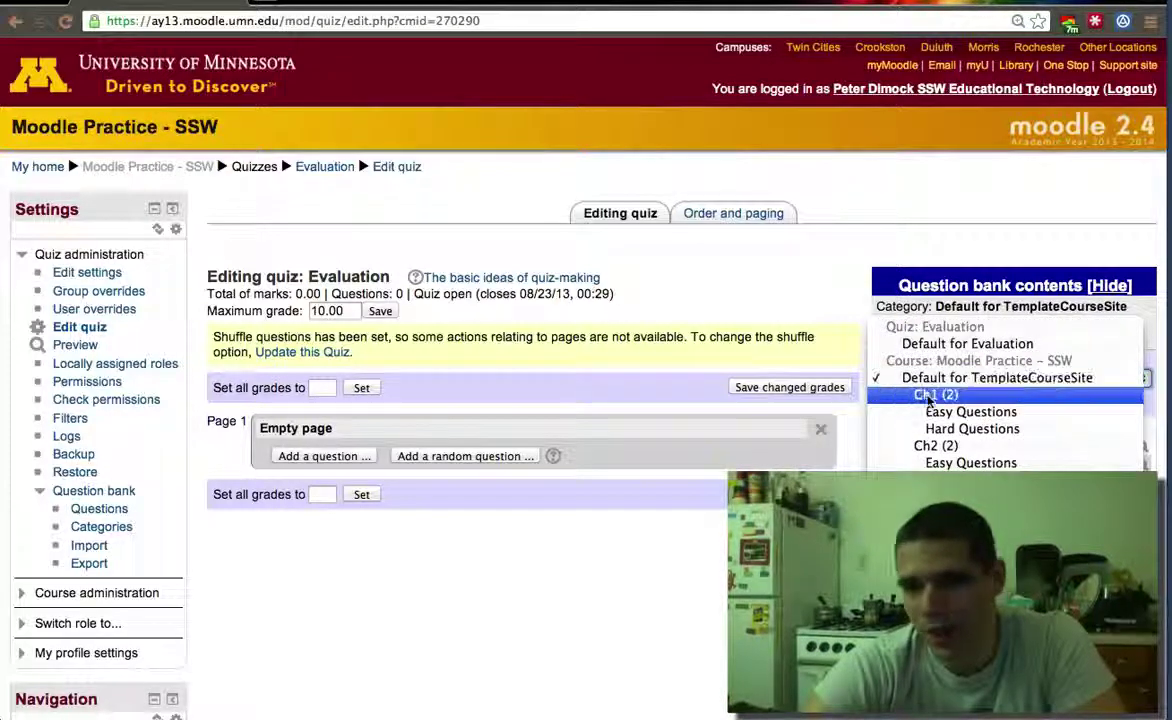
{"action": "left_click", "coordinate": [930, 396]}
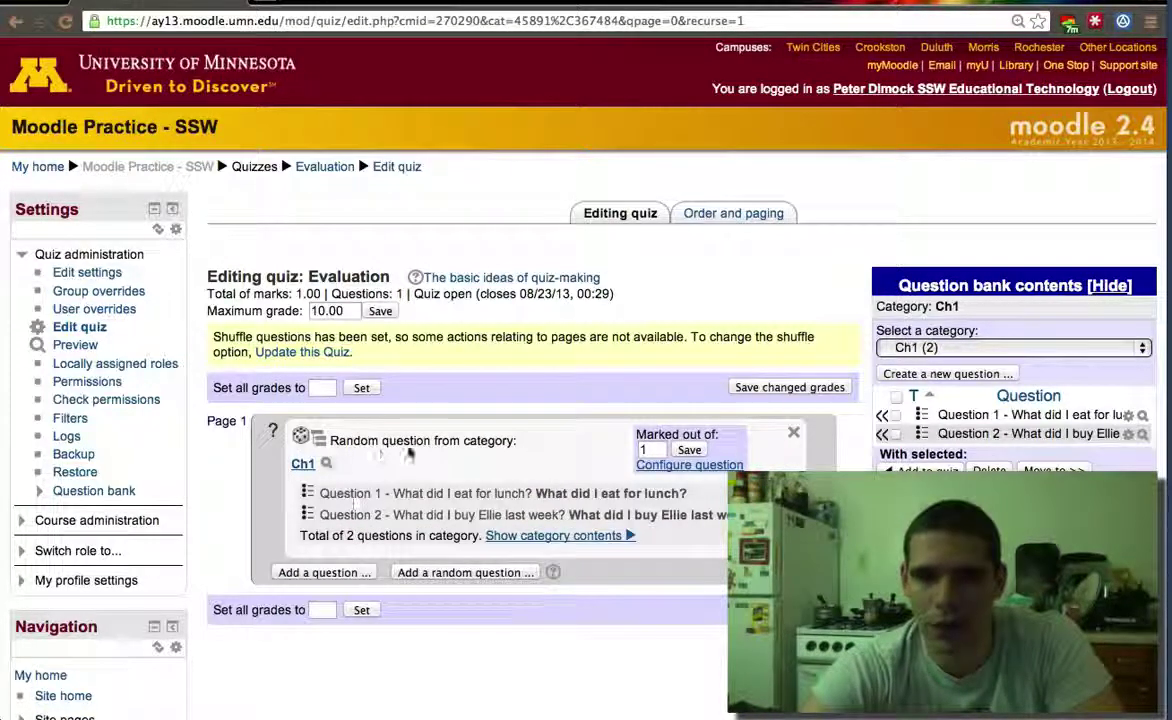
Add a random Ch2 question and save the marks, giving 2 questions and 2.00 marks
{"action": "left_click", "coordinate": [930, 349]}
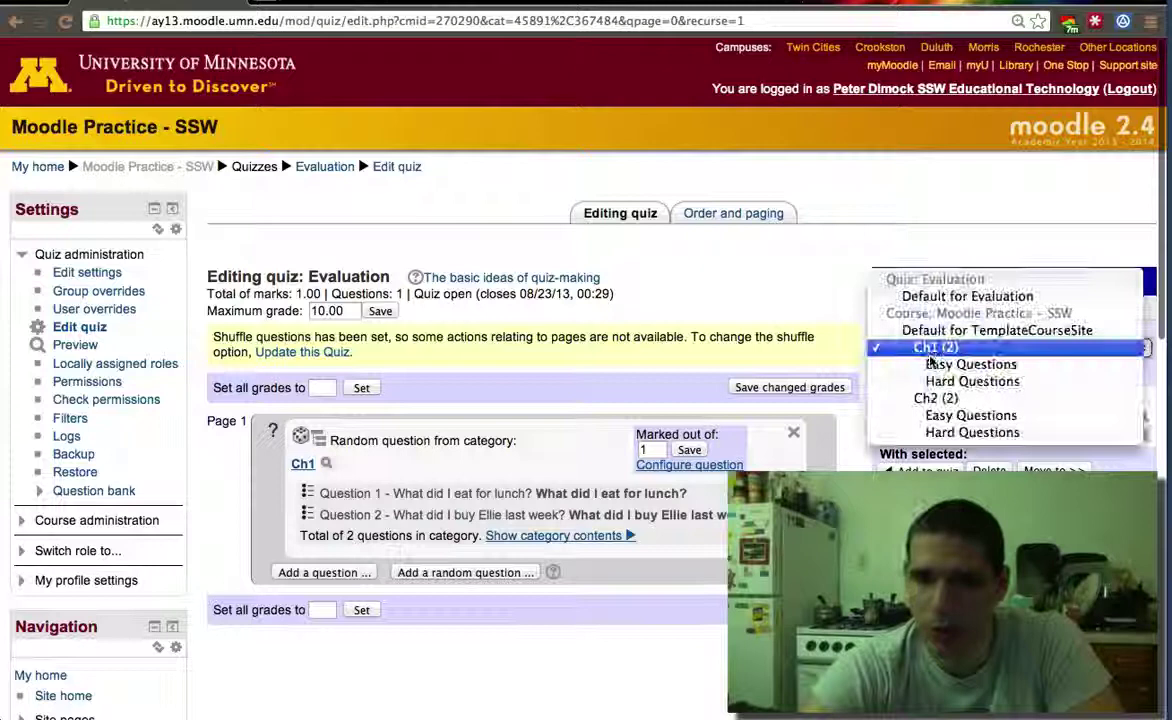
{"action": "left_click", "coordinate": [930, 398]}
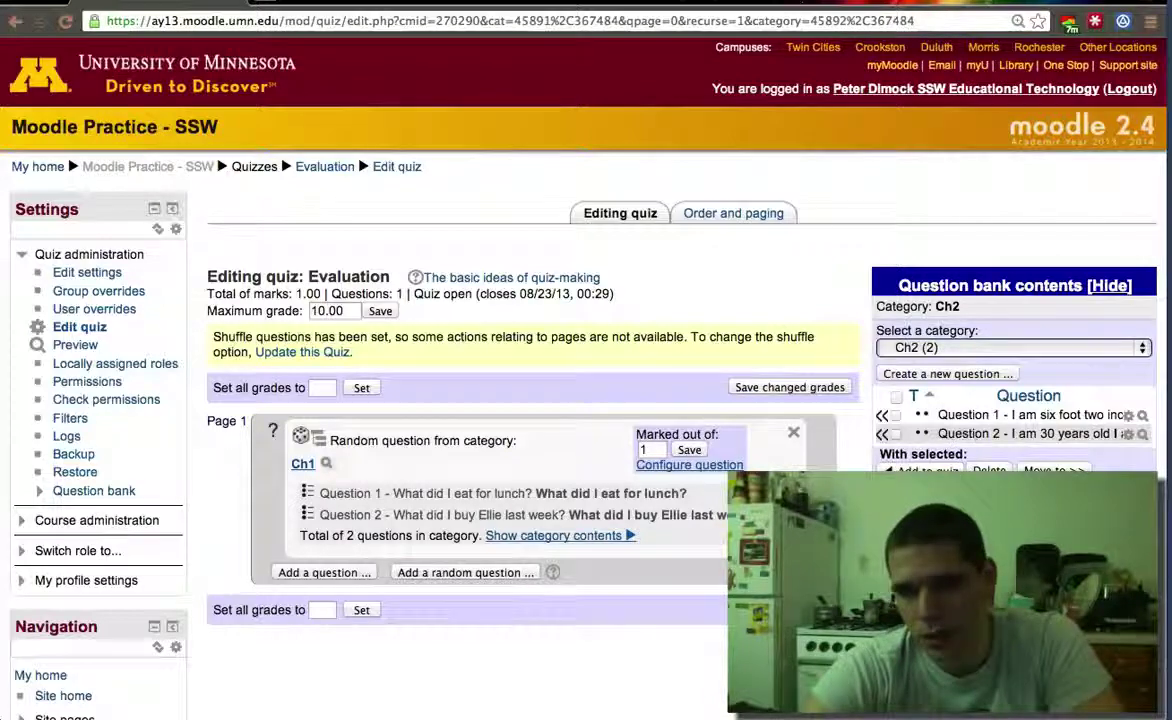
{"action": "left_click", "coordinate": [950, 497]}
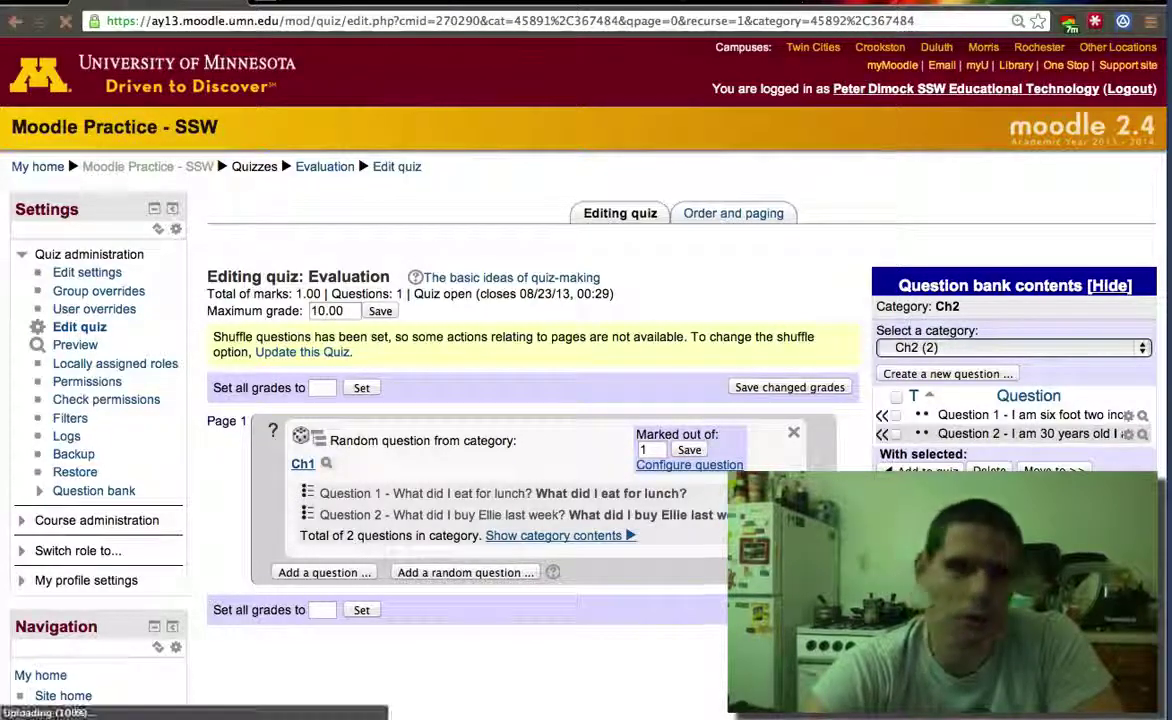
{"action": "scroll", "coordinate": [681, 470], "scroll_direction": "down", "scroll_amount": 3}
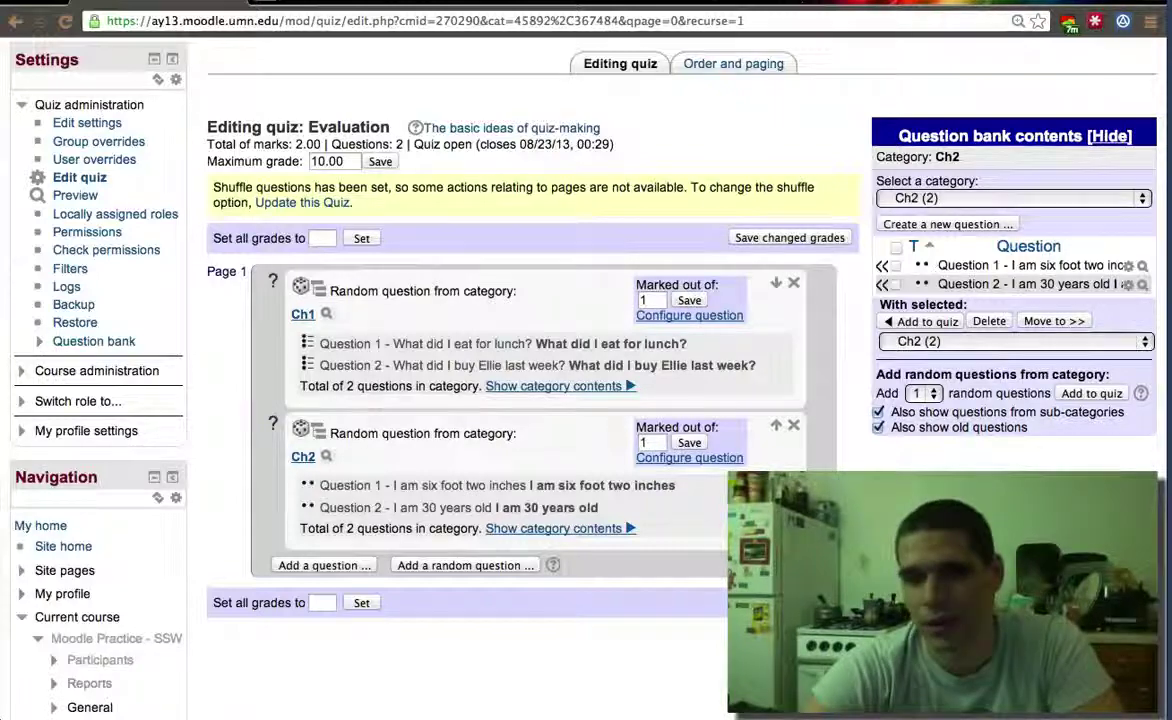
{"action": "left_click", "coordinate": [767, 290]}
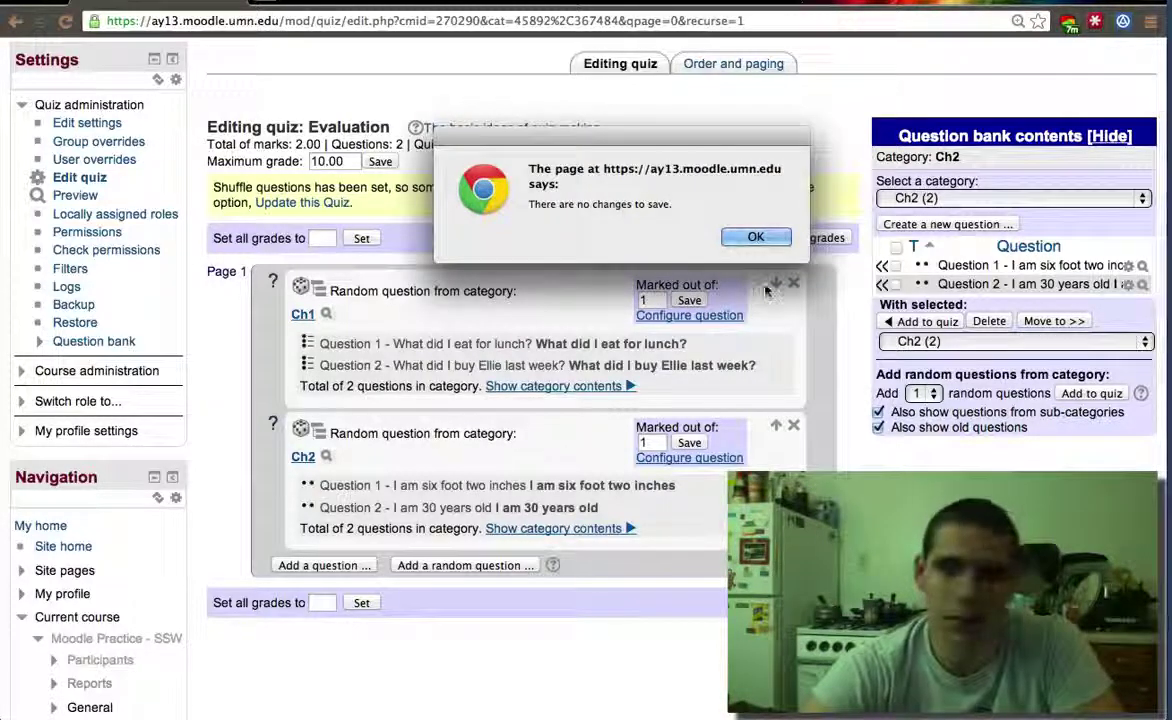
{"action": "left_click", "coordinate": [755, 237]}
{"action": "scroll", "coordinate": [392, 212], "scroll_direction": "up", "scroll_amount": 3}
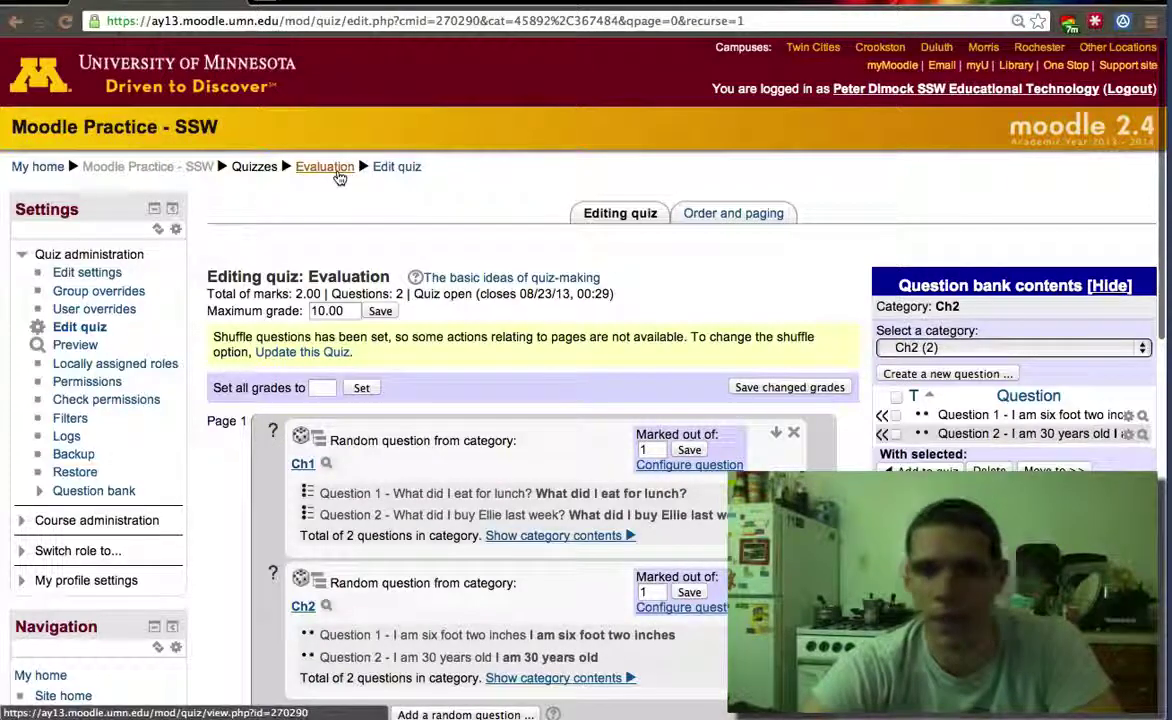
Preview the Evaluation quiz, answer Hamburger and False, and submit the attempt
{"action": "left_click", "coordinate": [324, 167]}
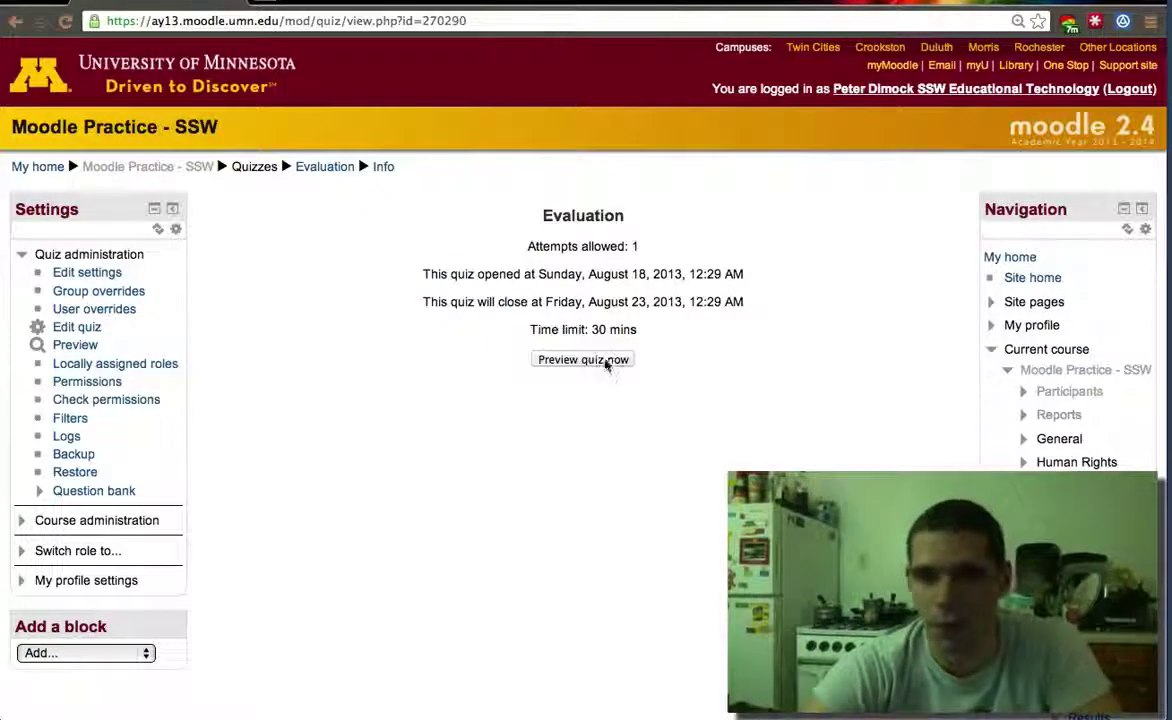
{"action": "left_click", "coordinate": [600, 362]}
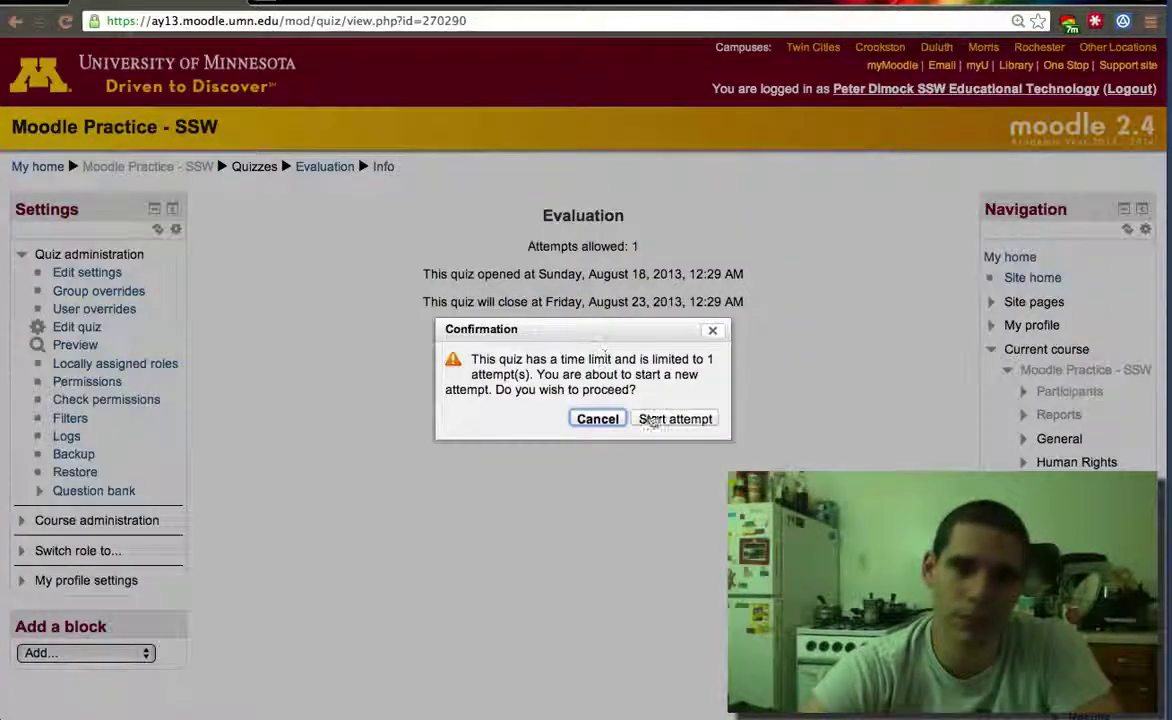
{"action": "left_click", "coordinate": [665, 422]}
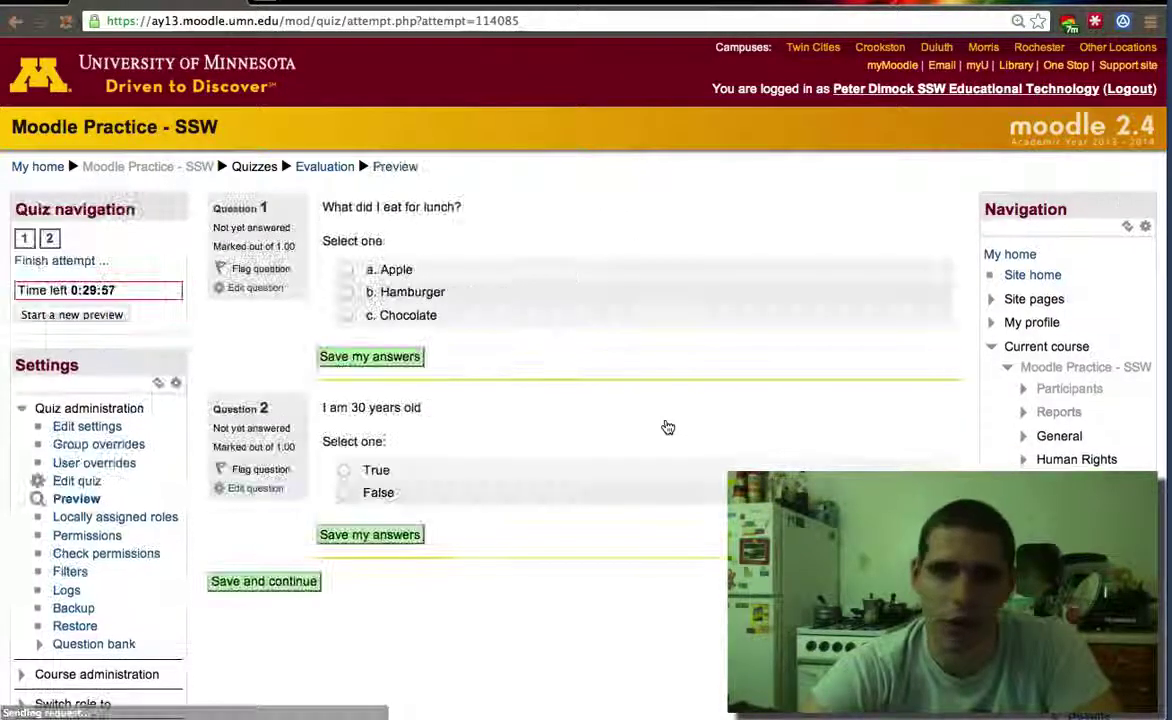
{"action": "left_click", "coordinate": [346, 292]}
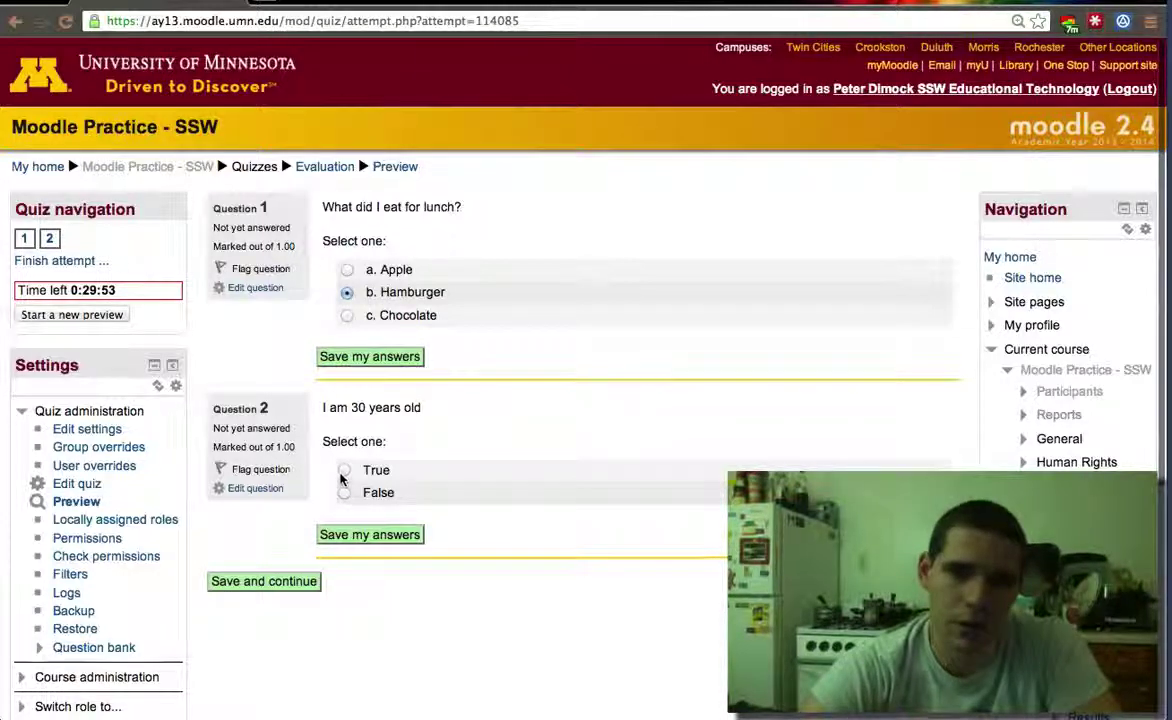
{"action": "left_click", "coordinate": [277, 583]}
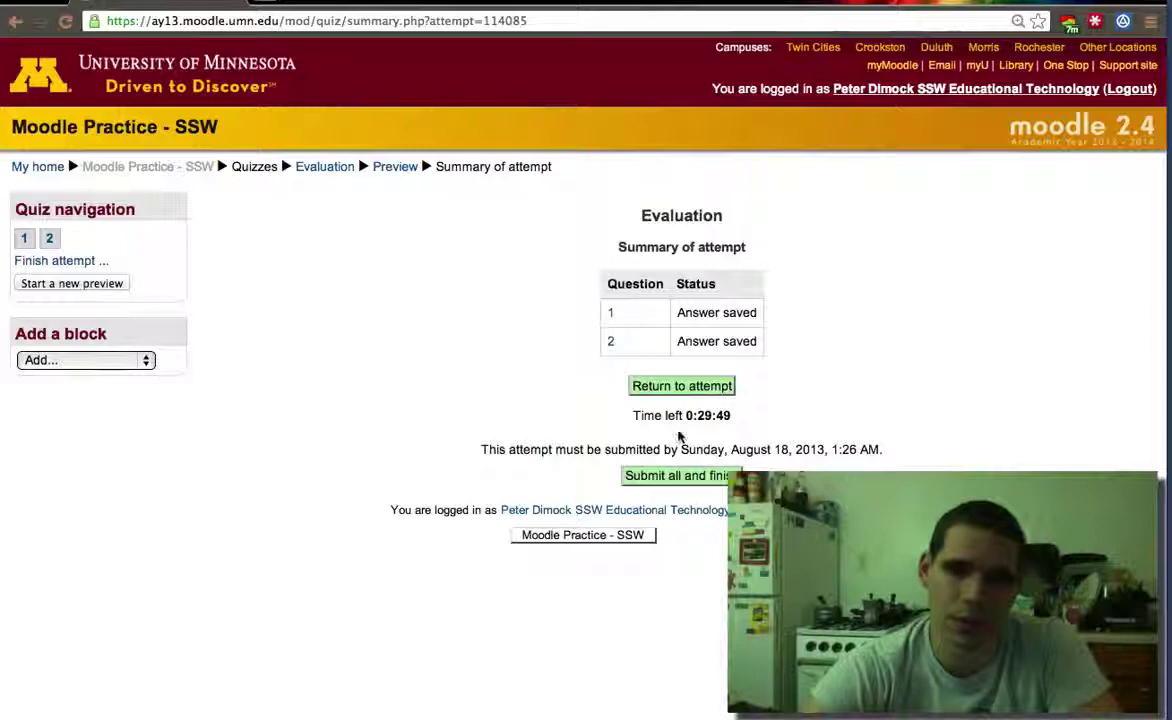
{"action": "left_click", "coordinate": [671, 475]}
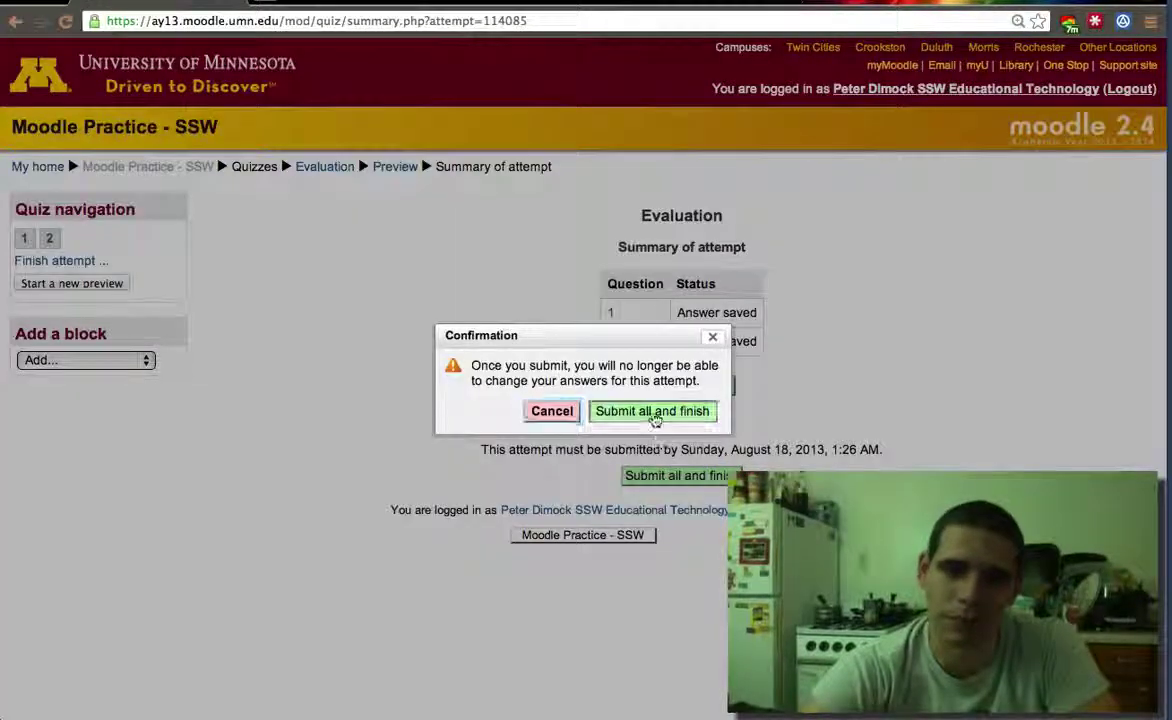
{"action": "left_click", "coordinate": [652, 411]}
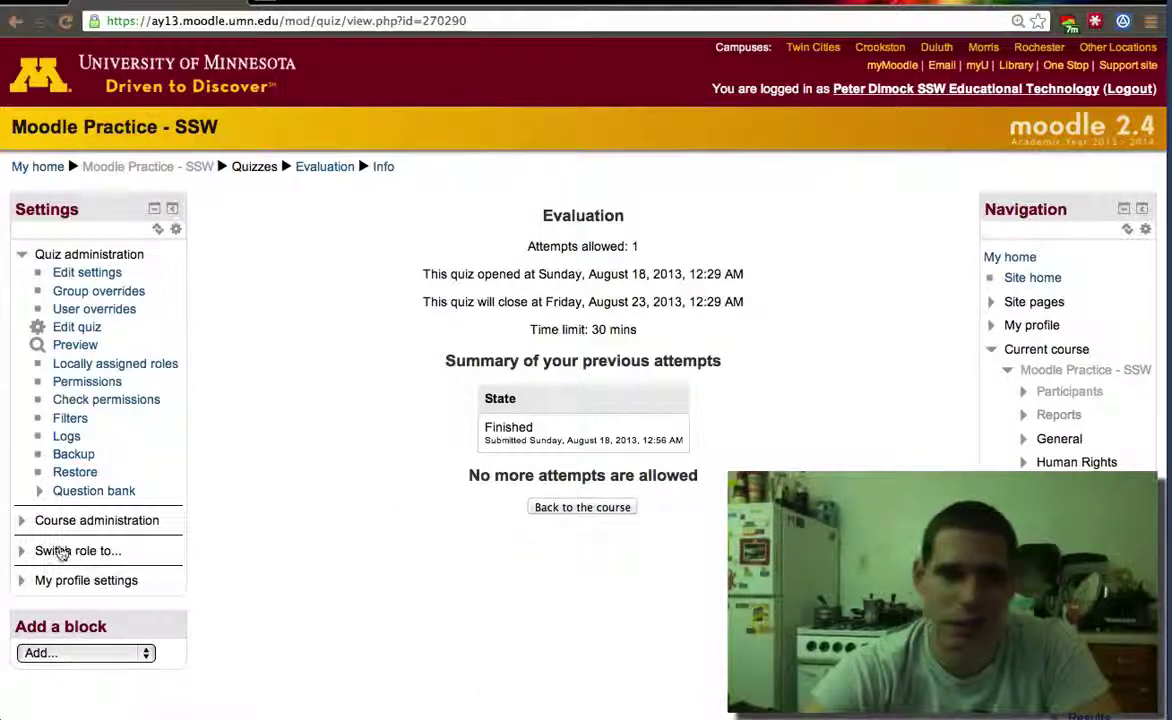
View the Evaluation quiz as a student, switch back to teacher, and return to the course page
{"action": "left_click", "coordinate": [62, 550]}
{"action": "left_click", "coordinate": [74, 588]}
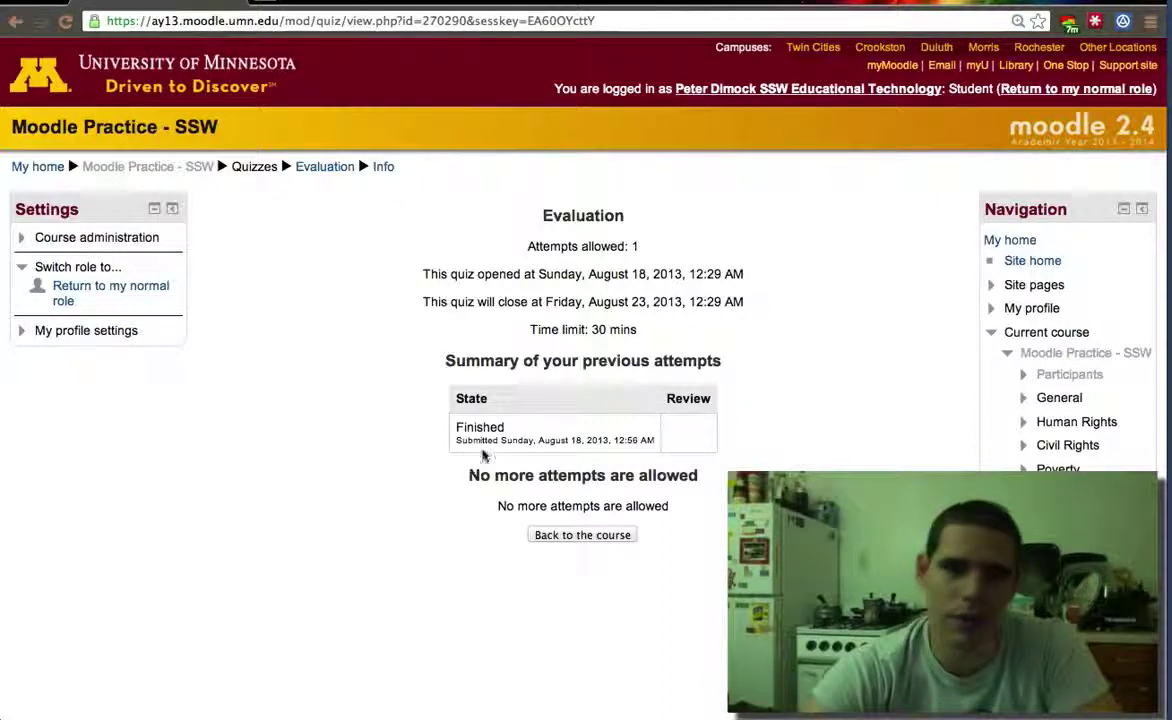
{"action": "left_click", "coordinate": [158, 294]}
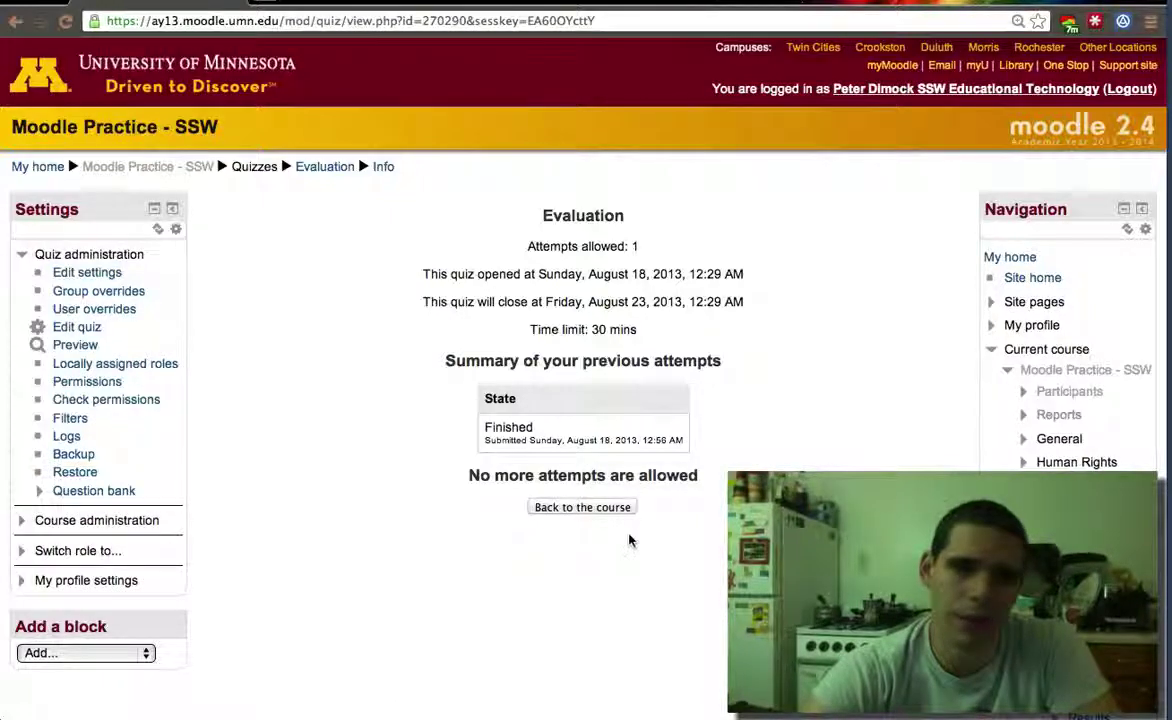
{"action": "left_click", "coordinate": [583, 507]}
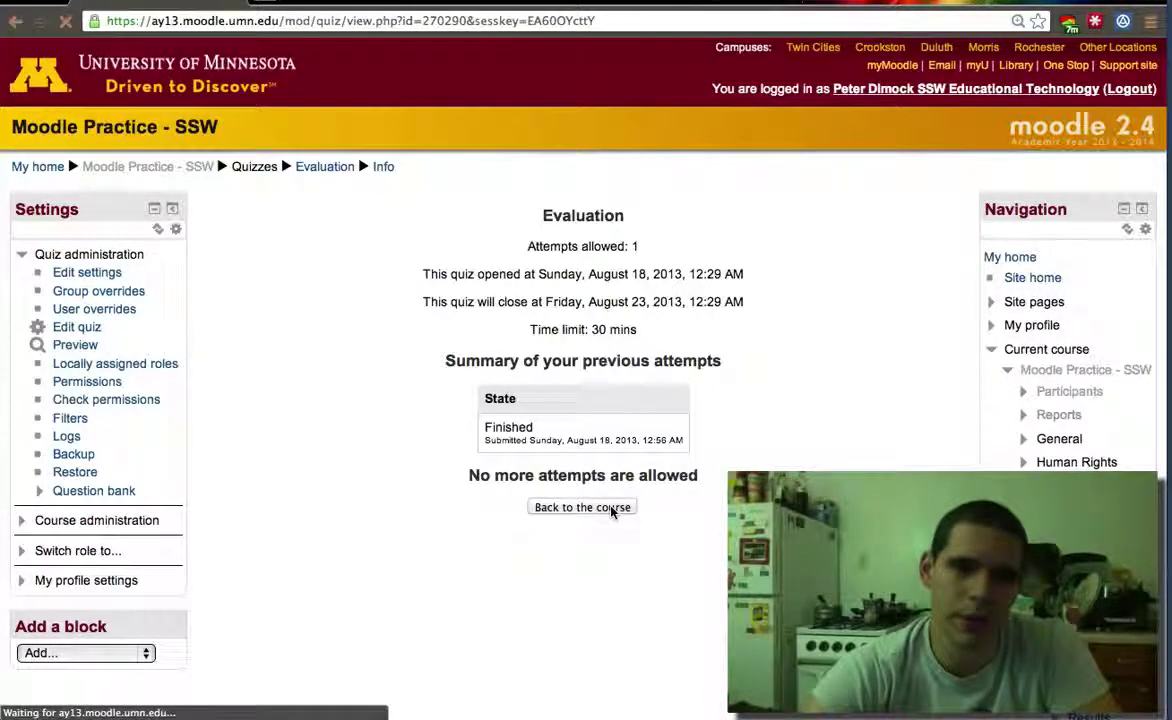
{"action": "scroll", "coordinate": [611, 512], "scroll_direction": "down", "scroll_amount": 20}
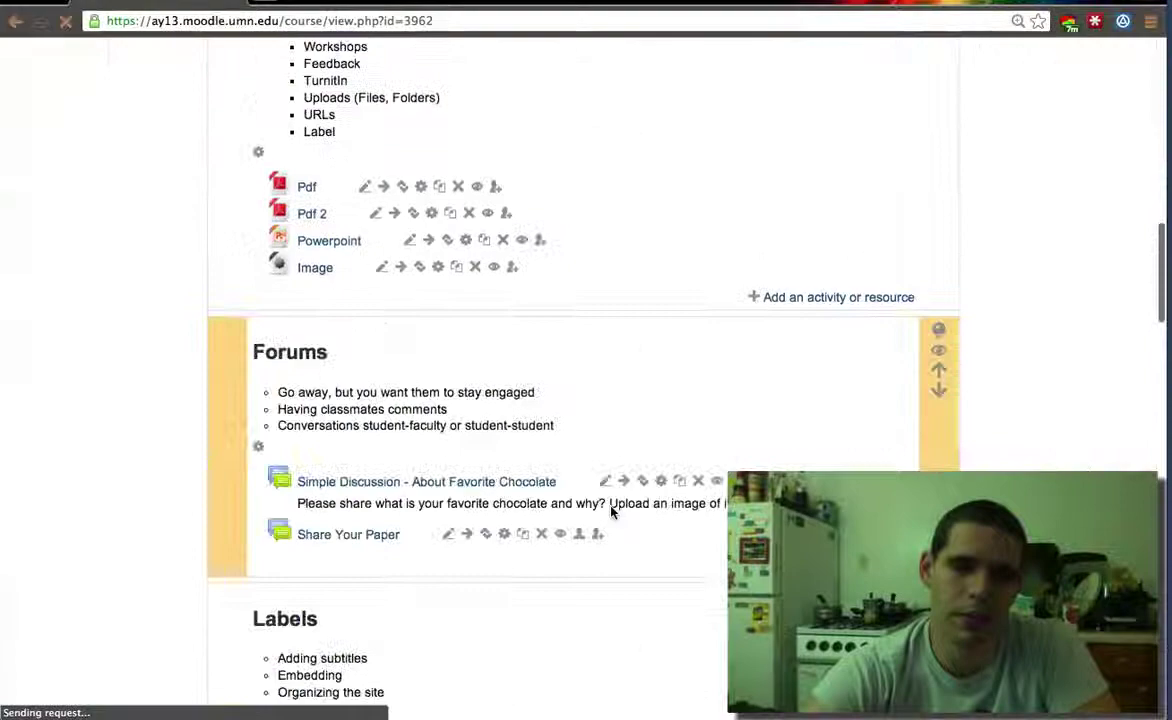
{"action": "scroll", "coordinate": [611, 512], "scroll_direction": "down", "scroll_amount": 5}
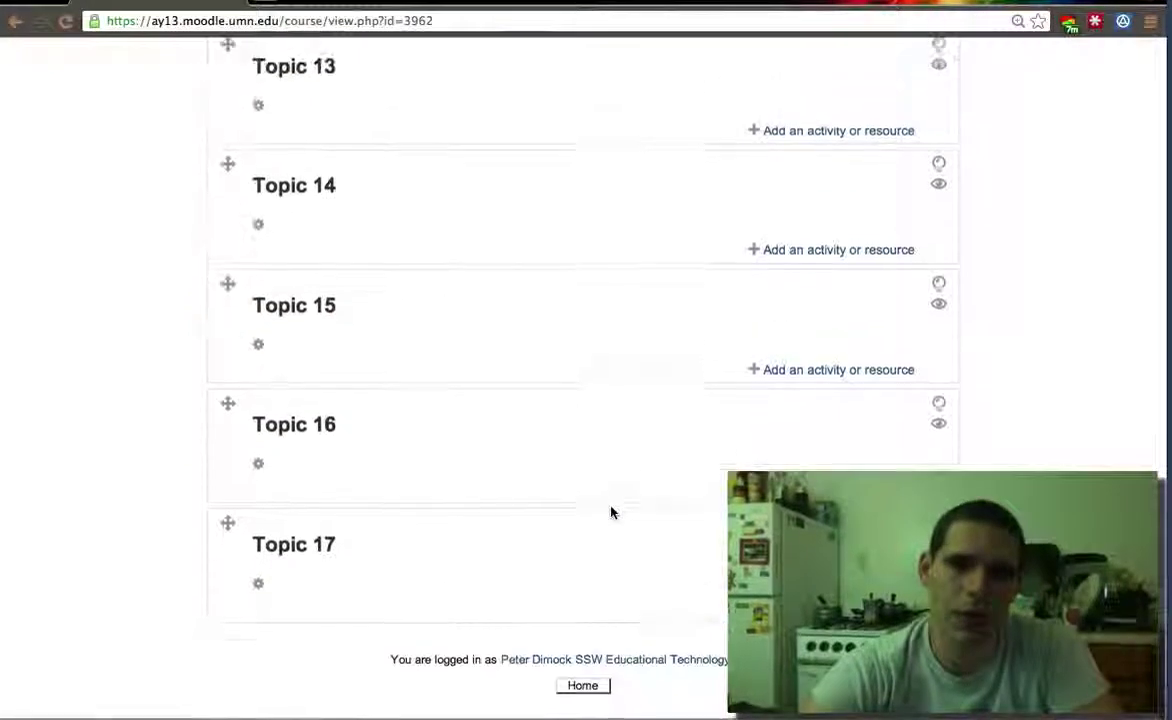
{"action": "scroll", "coordinate": [610, 510], "scroll_direction": "up", "scroll_amount": 10}
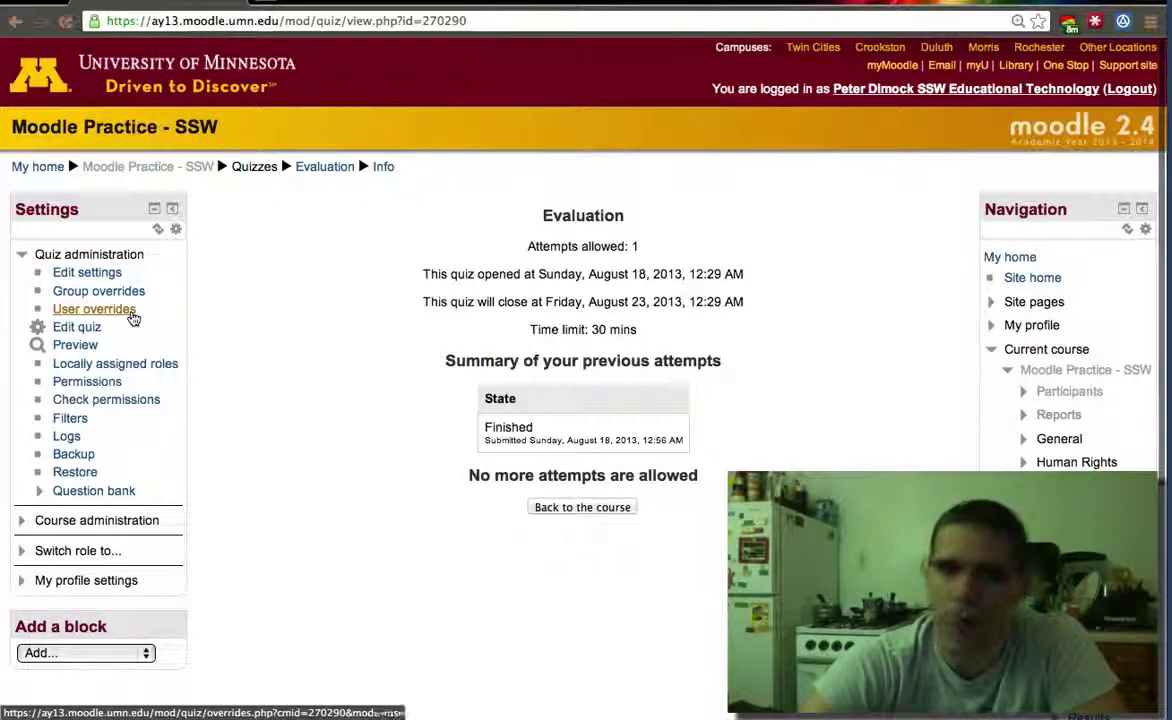
Check the Evaluation quiz's user overrides, then go back to the bottom of the course page
{"action": "left_click", "coordinate": [131, 314]}
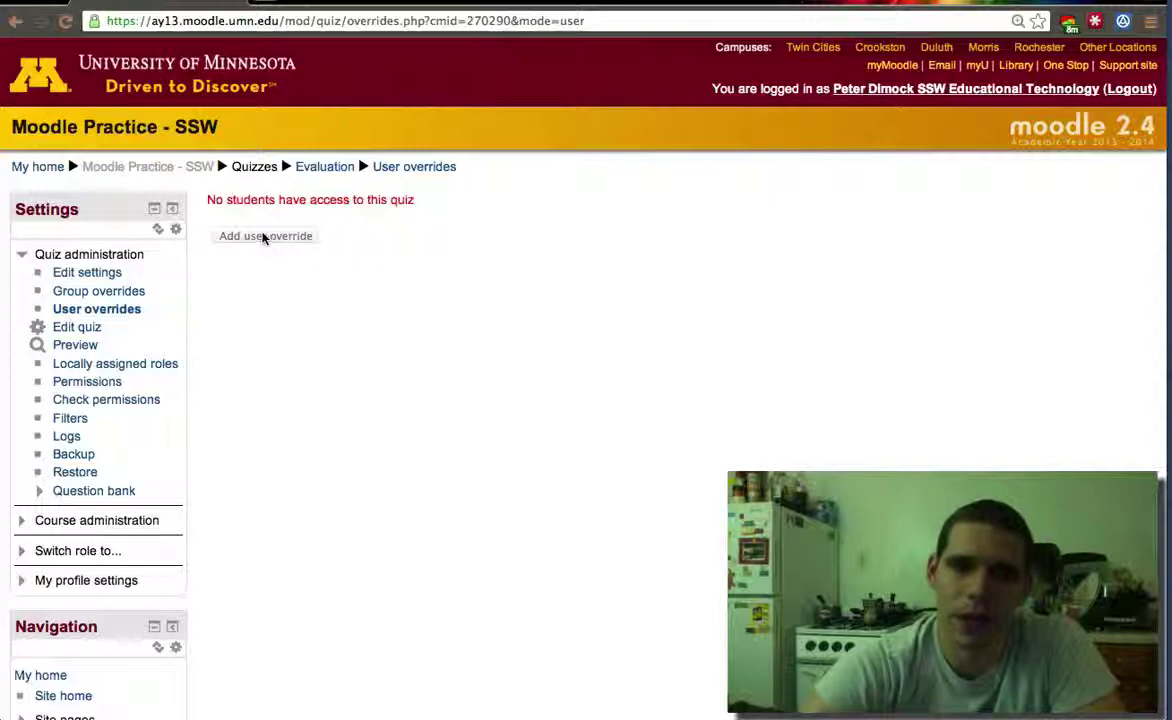
{"action": "left_click", "coordinate": [18, 23]}
{"action": "left_click", "coordinate": [18, 23]}
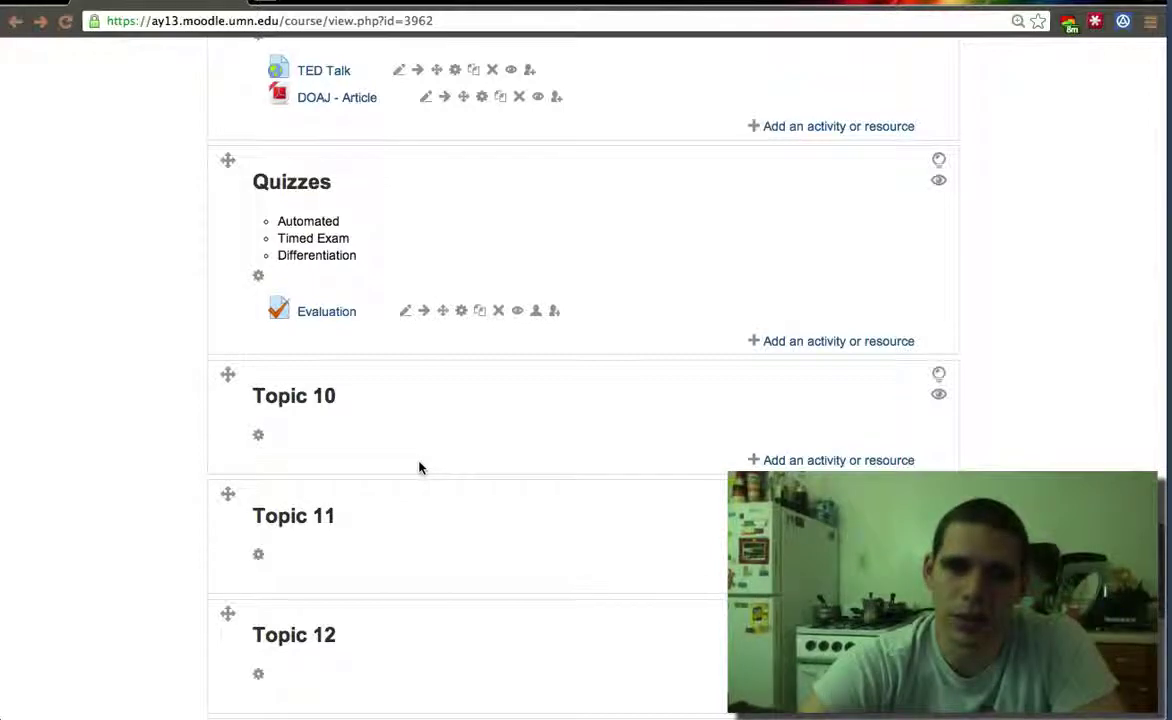
{"action": "scroll", "coordinate": [419, 467], "scroll_direction": "down", "scroll_amount": 7}
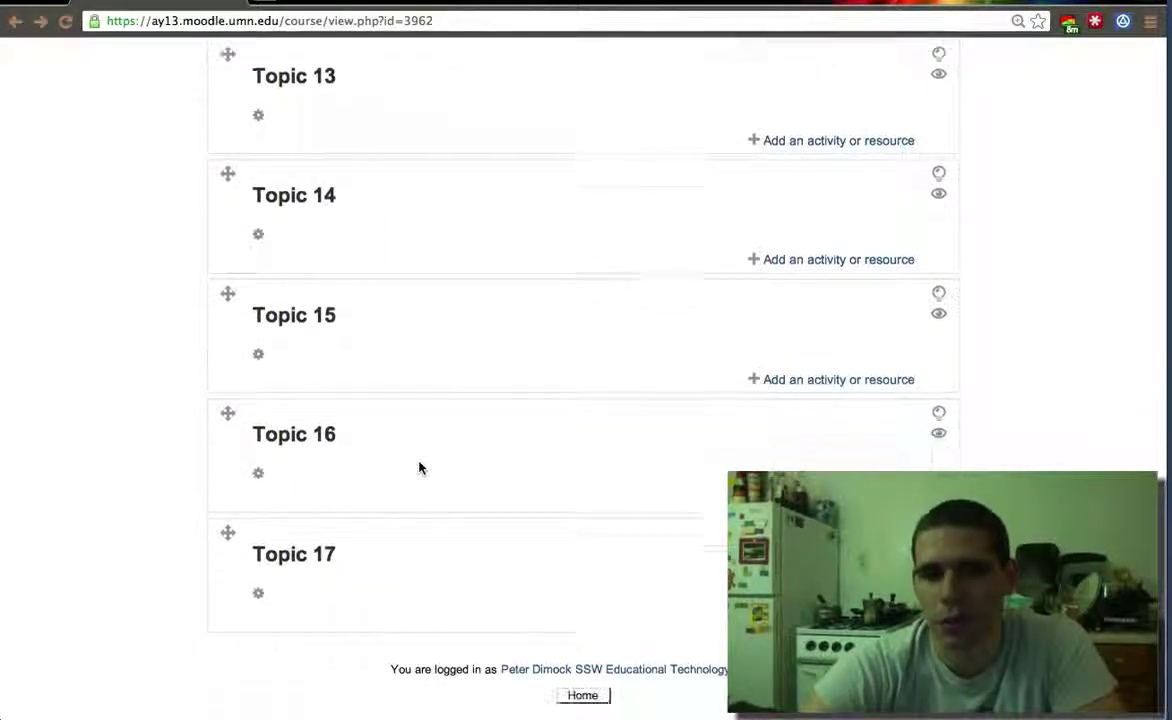
Add a new quiz named 'Evaluation 2' to Topic 17
{"action": "left_click", "coordinate": [838, 498]}
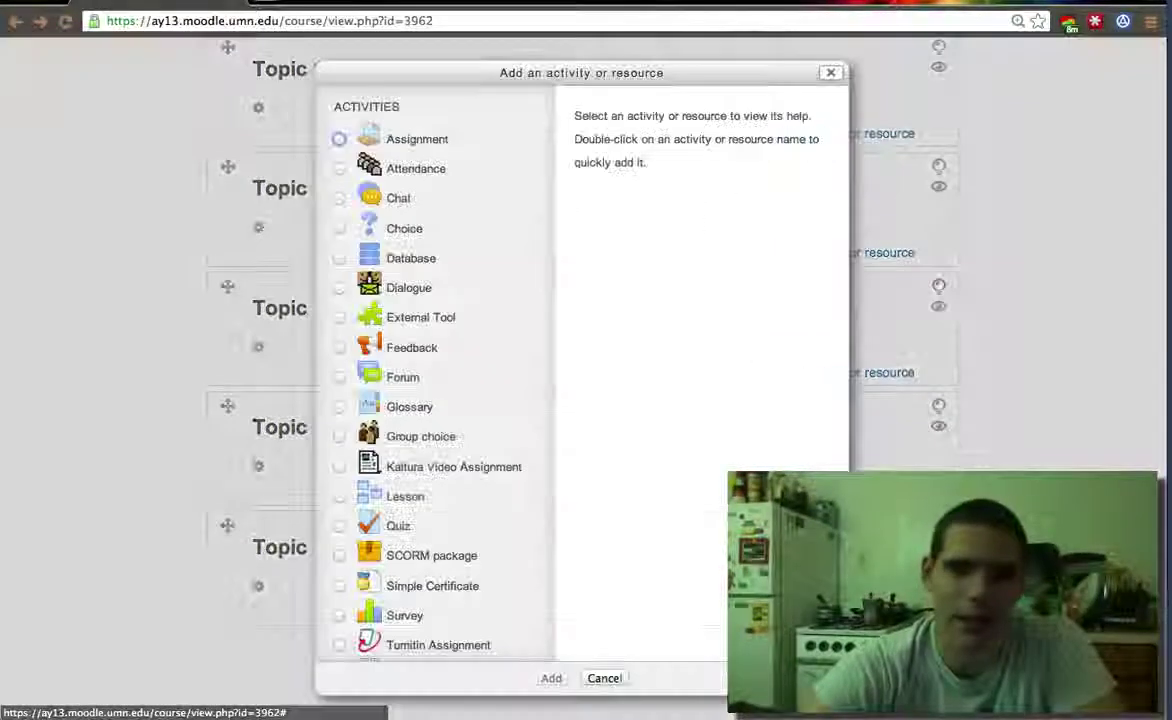
{"action": "left_click", "coordinate": [339, 526]}
{"action": "left_click", "coordinate": [550, 678]}
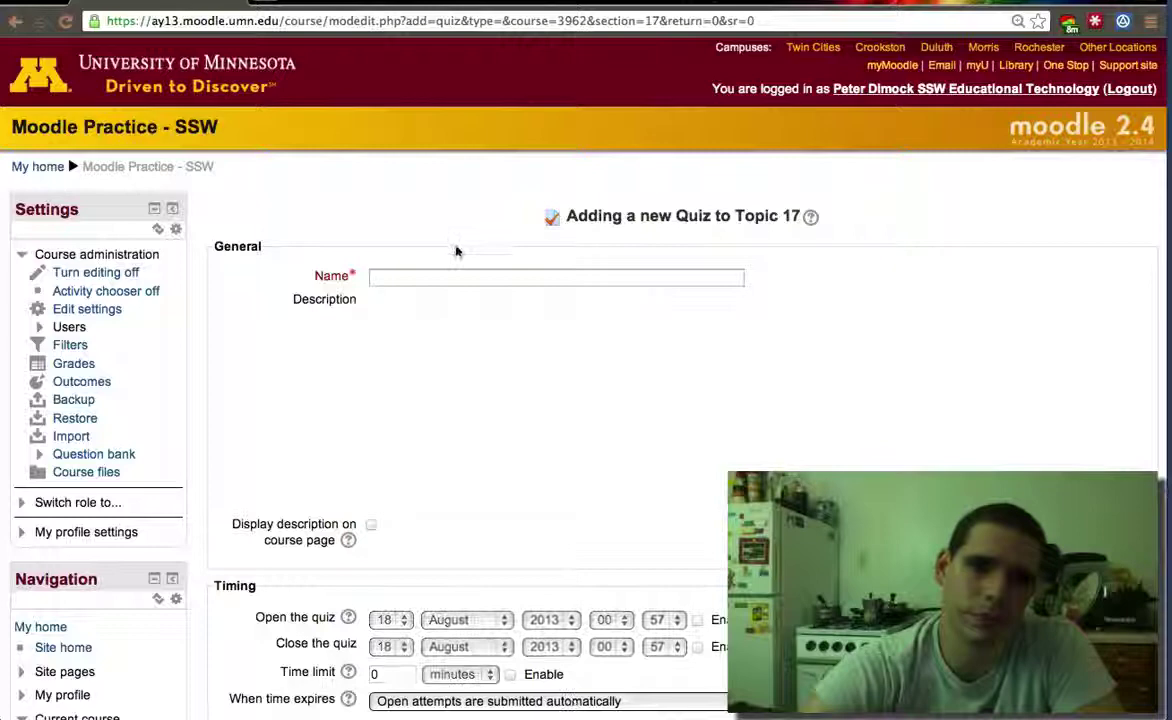
{"action": "left_click", "coordinate": [431, 279]}
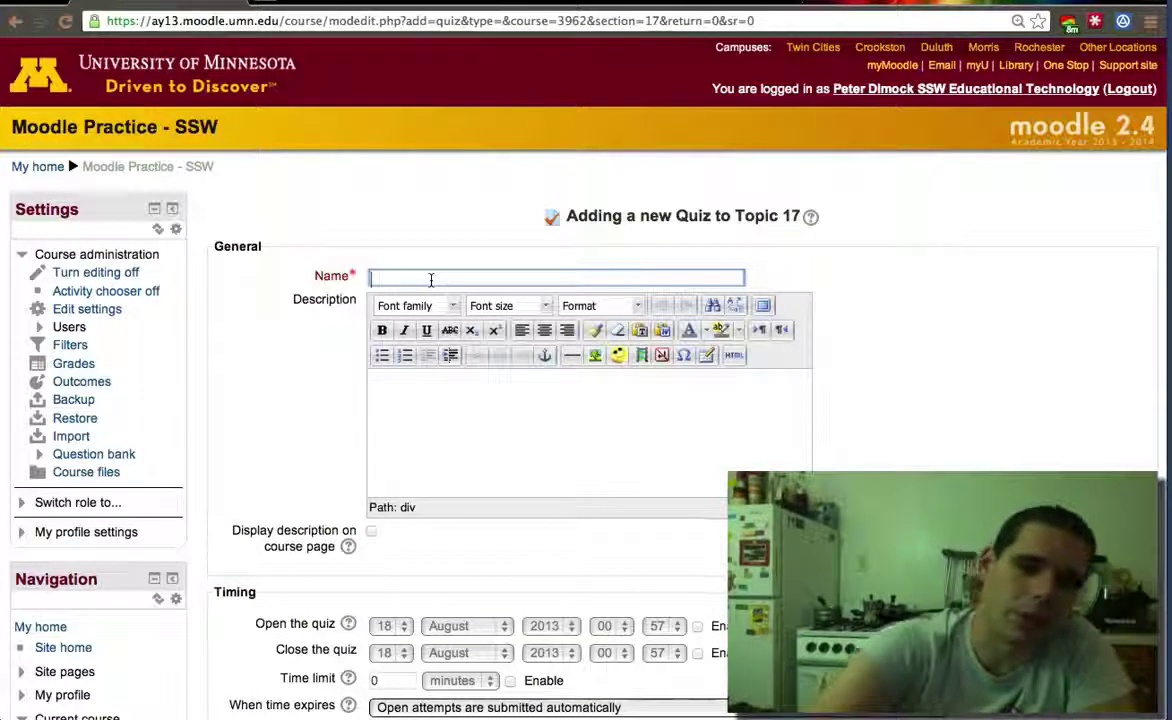
{"action": "type", "text": "Eva"}
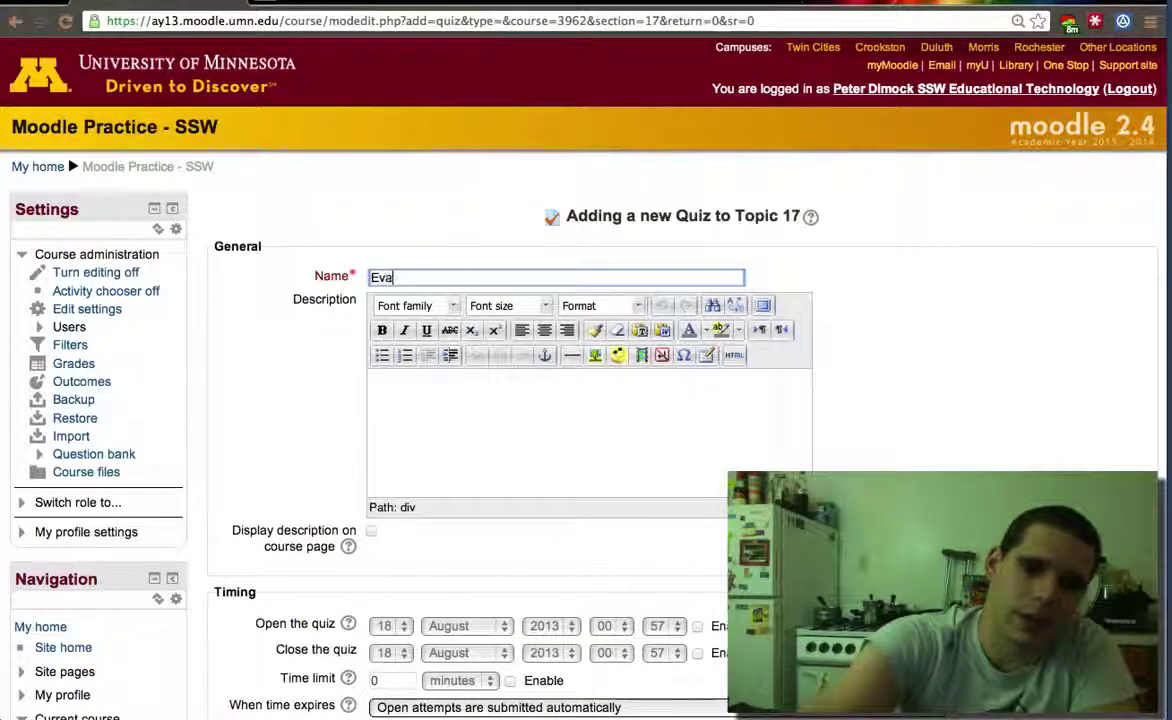
{"action": "type", "text": "luation2"}
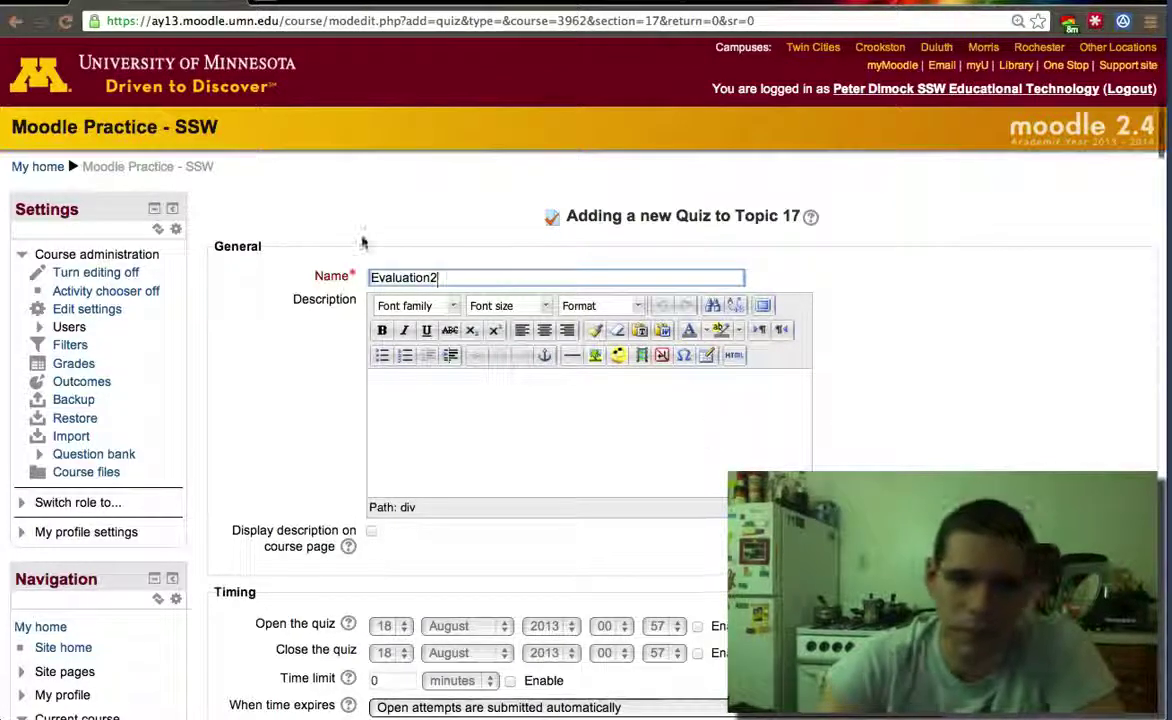
{"action": "left_click", "coordinate": [428, 281]}
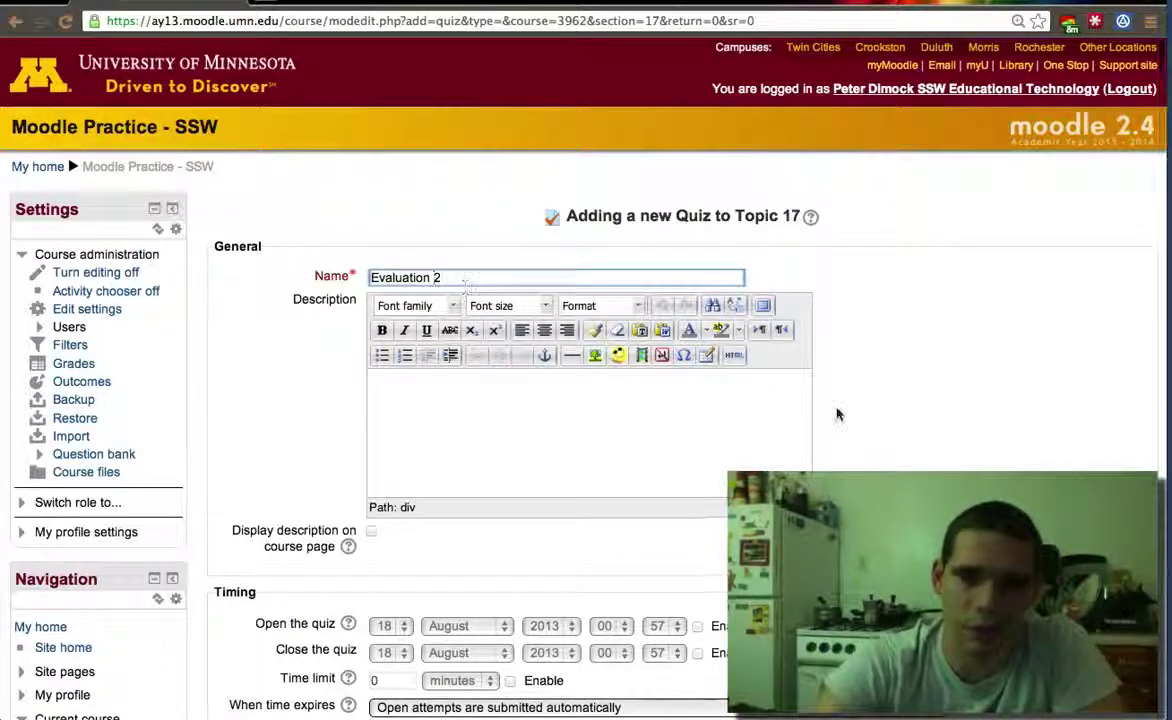
Enable a 5-minute time limit, opening on the 23rd and closing on the 24th
{"action": "scroll", "coordinate": [835, 410], "scroll_direction": "down", "scroll_amount": 5}
{"action": "left_click", "coordinate": [697, 424]}
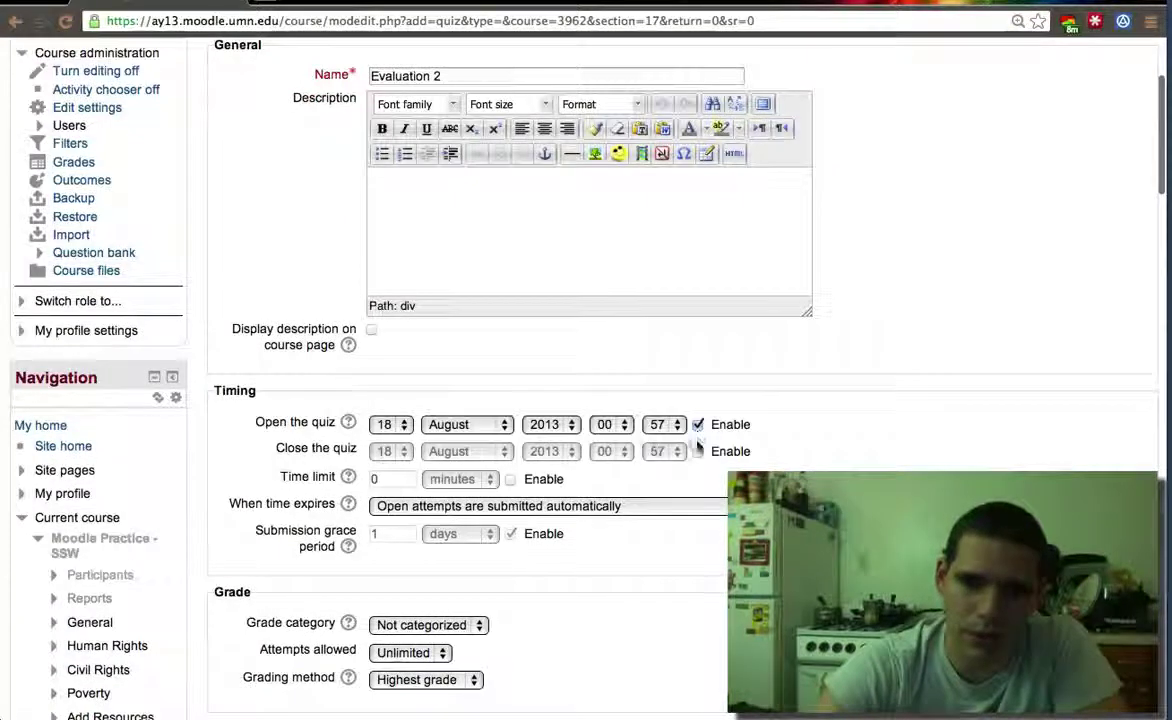
{"action": "double_click", "coordinate": [697, 451]}
{"action": "left_click", "coordinate": [697, 451]}
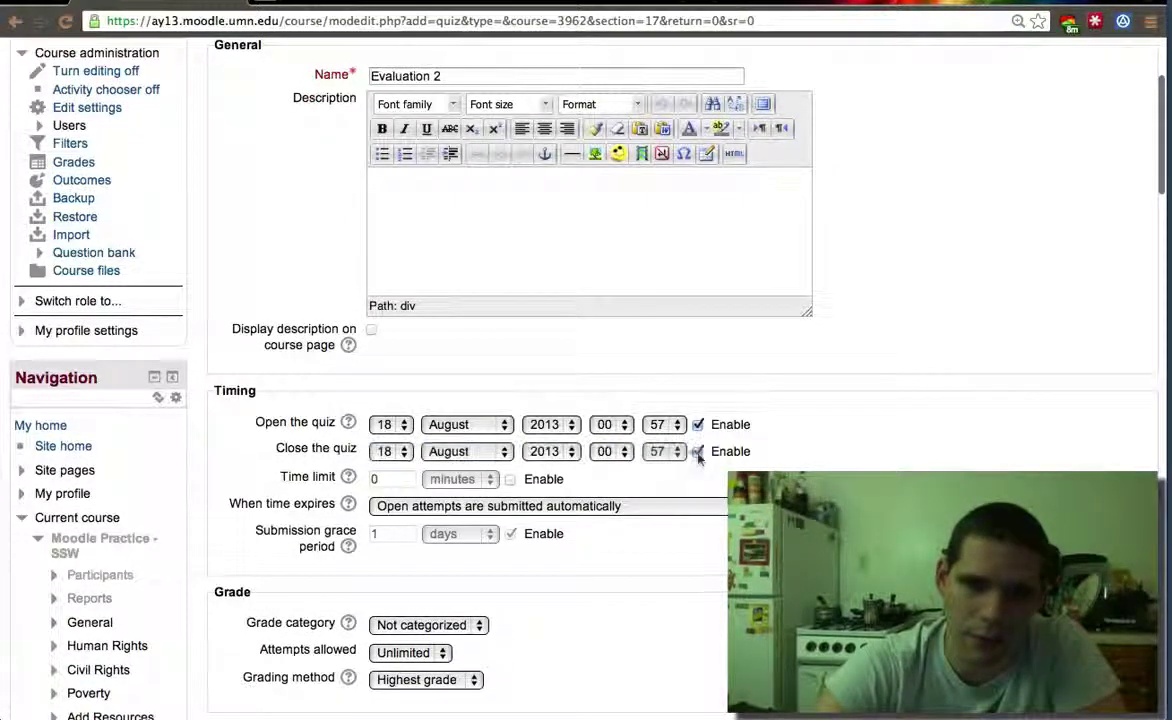
{"action": "left_click", "coordinate": [511, 480]}
{"action": "left_click", "coordinate": [325, 478]}
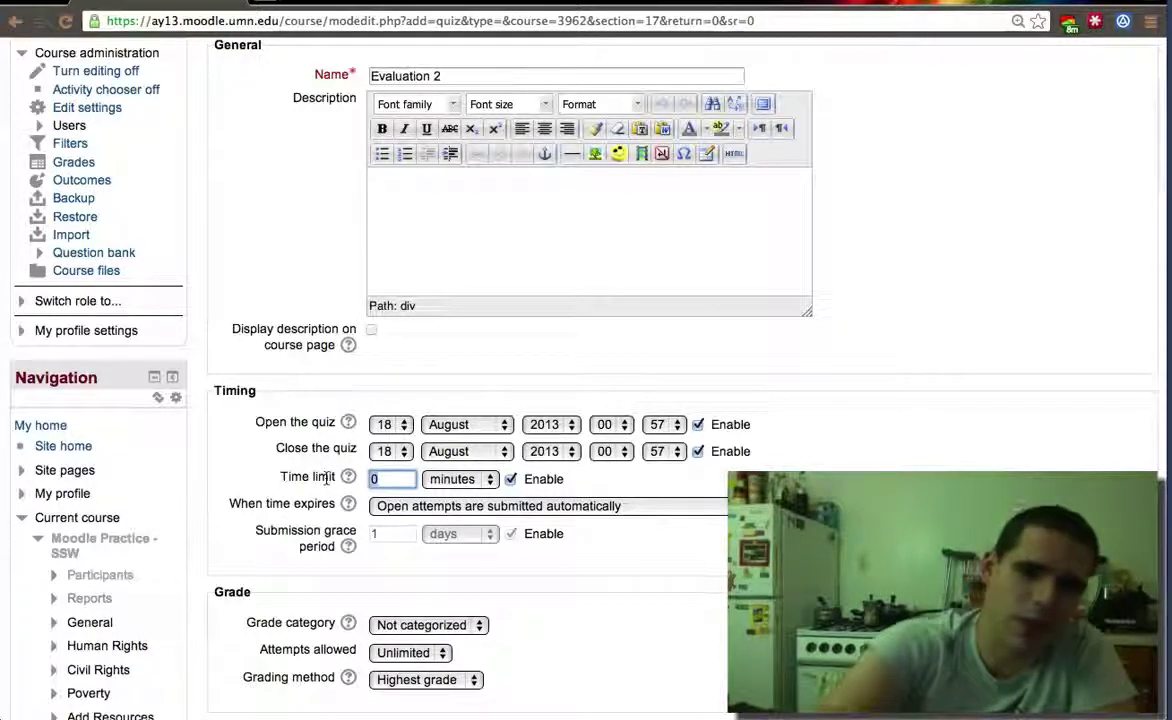
{"action": "left_click", "coordinate": [385, 451]}
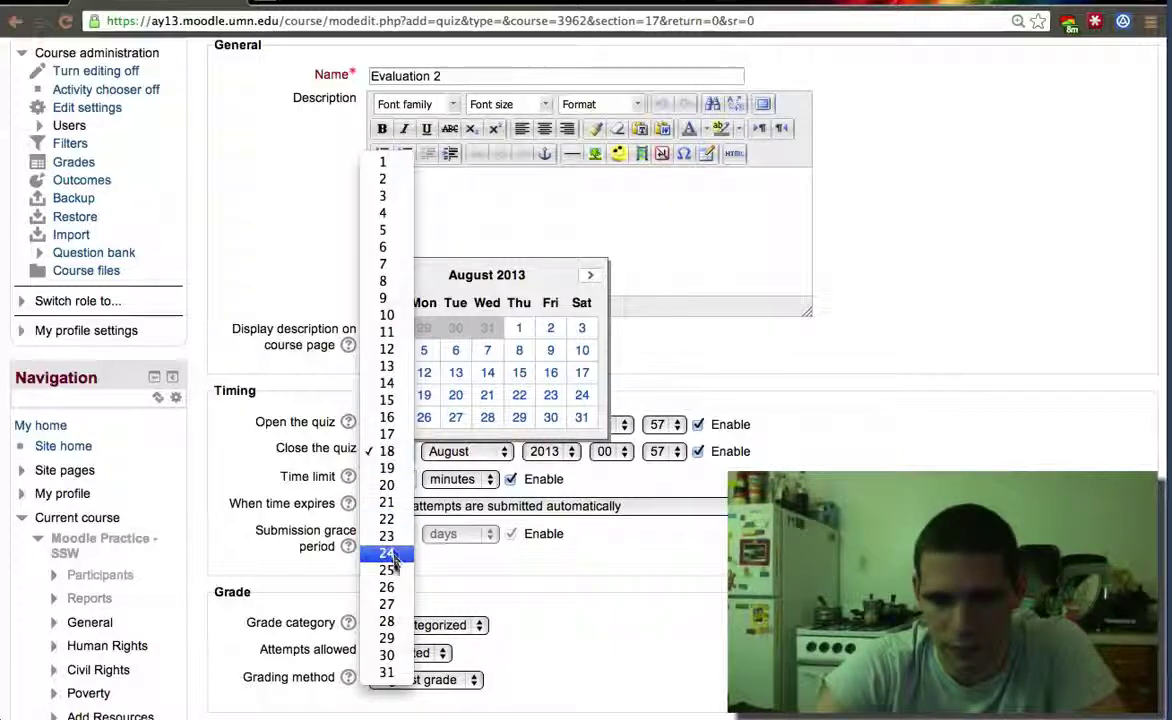
{"action": "left_click", "coordinate": [385, 424]}
{"action": "left_click", "coordinate": [385, 424]}
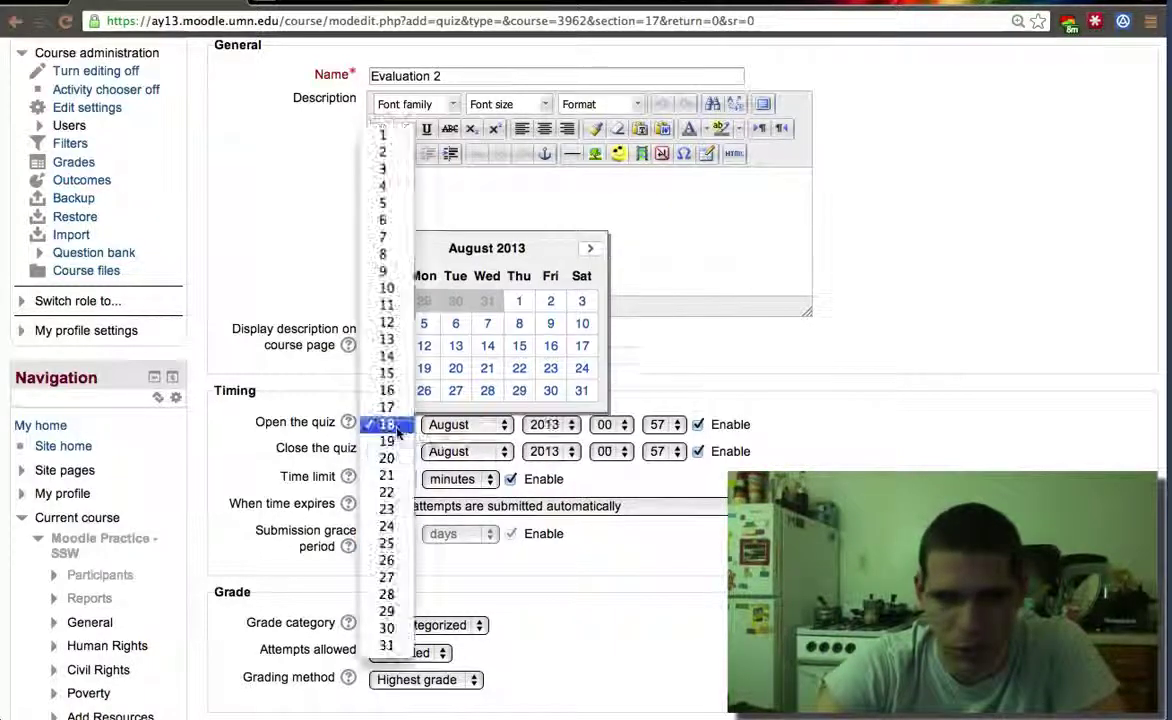
{"action": "left_click", "coordinate": [399, 513]}
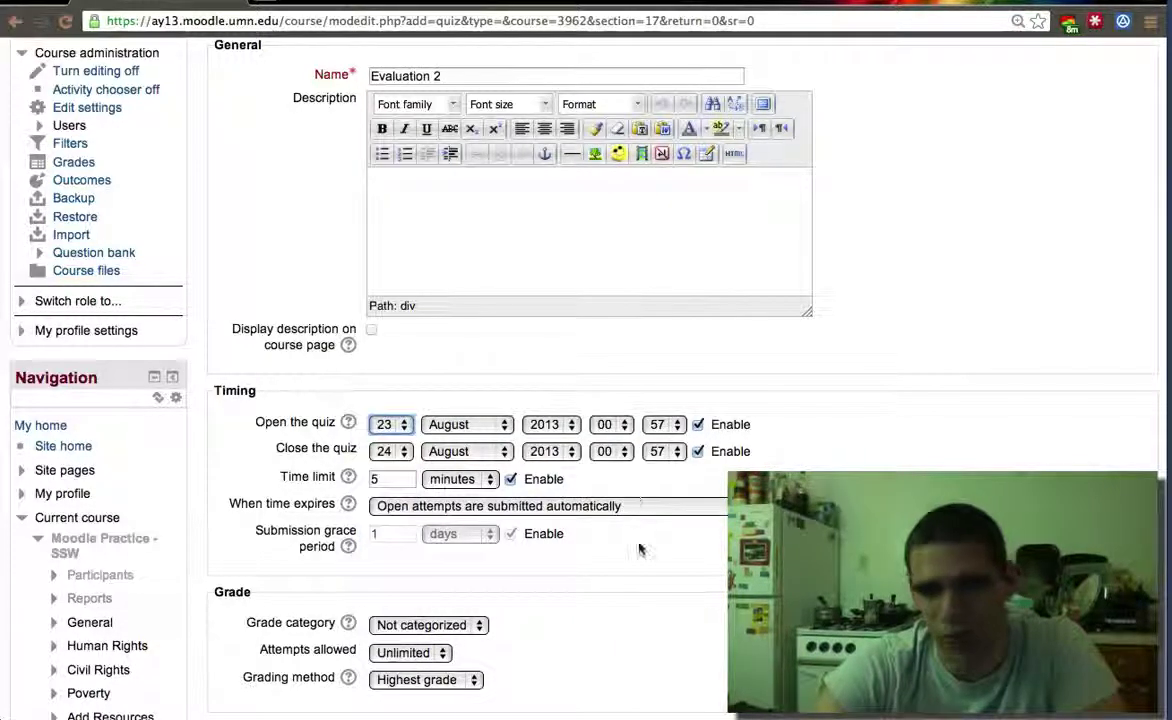
Allow only one attempt and keep automatic submission when time expires
{"action": "scroll", "coordinate": [638, 550], "scroll_direction": "down", "scroll_amount": 3}
{"action": "scroll", "coordinate": [641, 559], "scroll_direction": "down", "scroll_amount": 2}
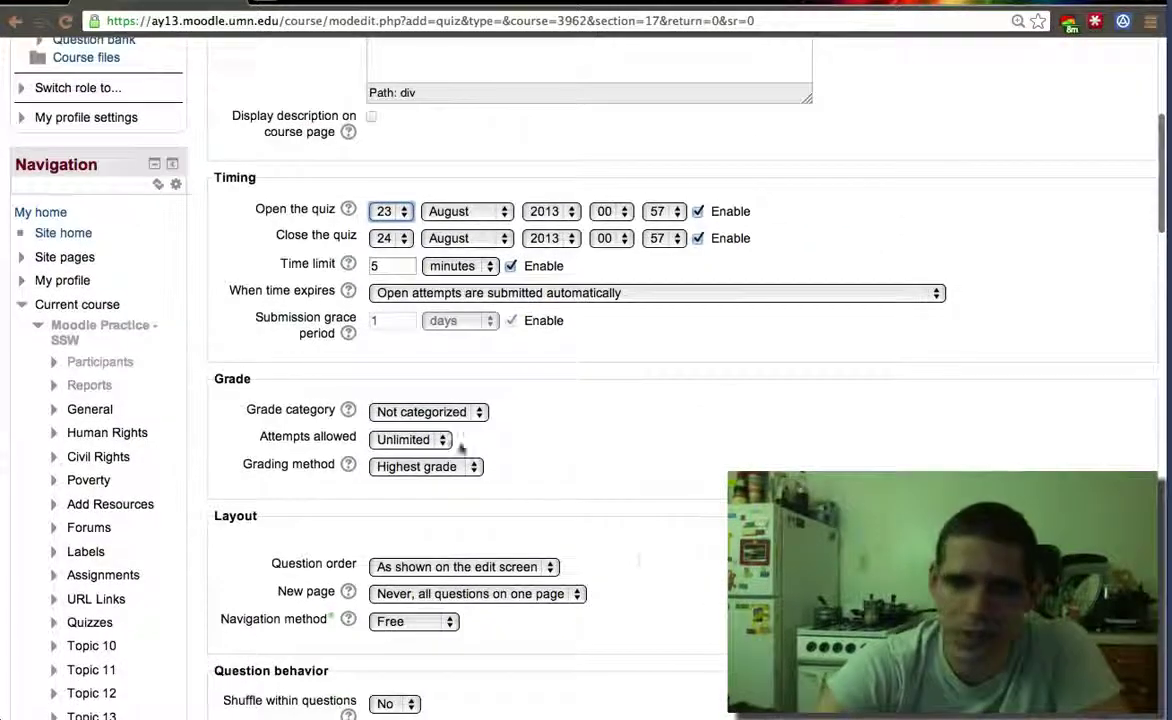
{"action": "left_click", "coordinate": [415, 440]}
{"action": "left_click", "coordinate": [400, 457]}
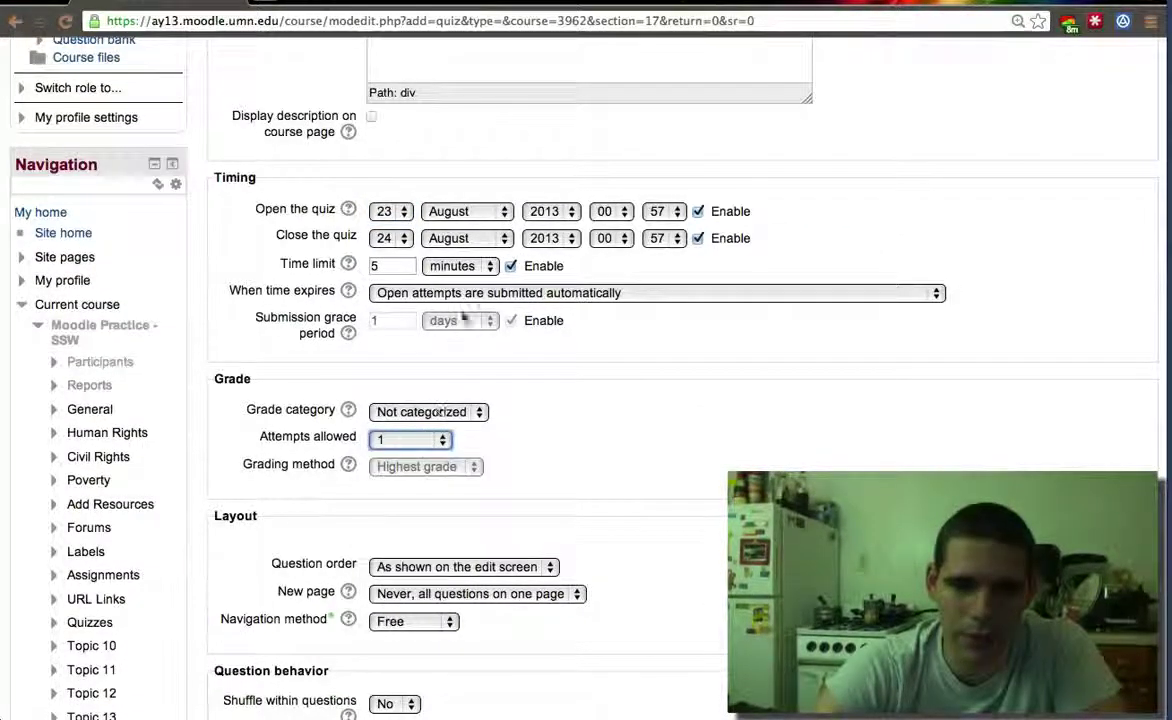
{"action": "scroll", "coordinate": [565, 455], "scroll_direction": "down", "scroll_amount": 4}
{"action": "scroll", "coordinate": [563, 454], "scroll_direction": "down", "scroll_amount": 1}
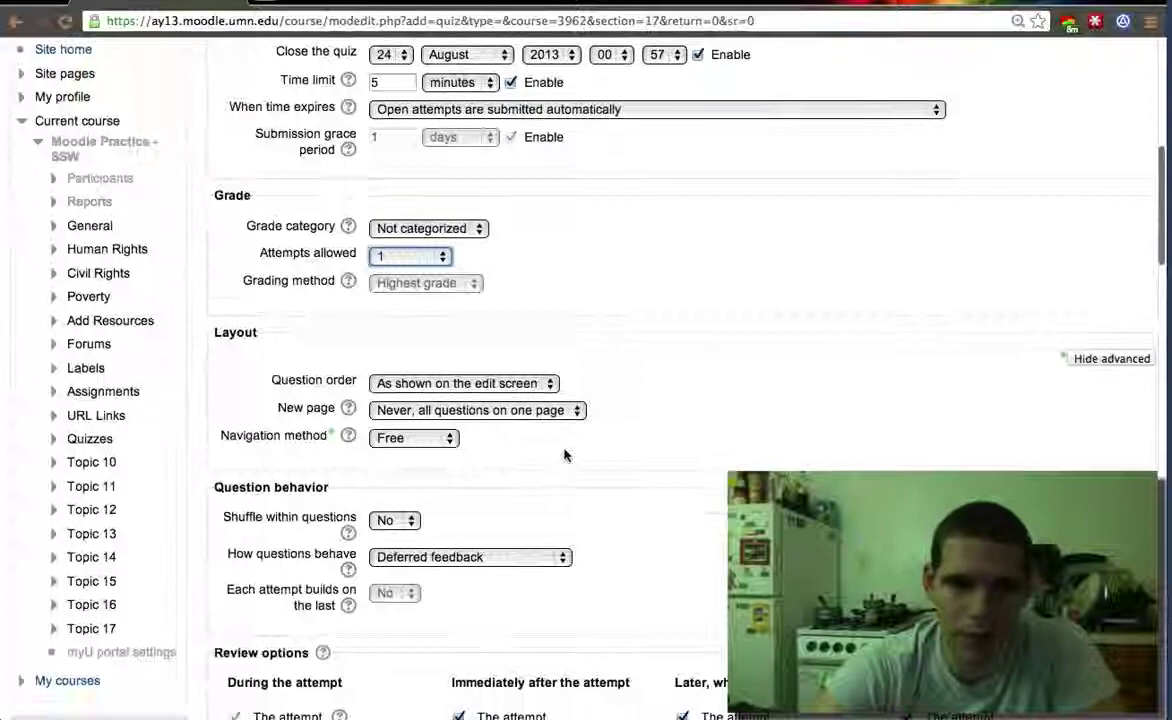
{"action": "left_click", "coordinate": [521, 114]}
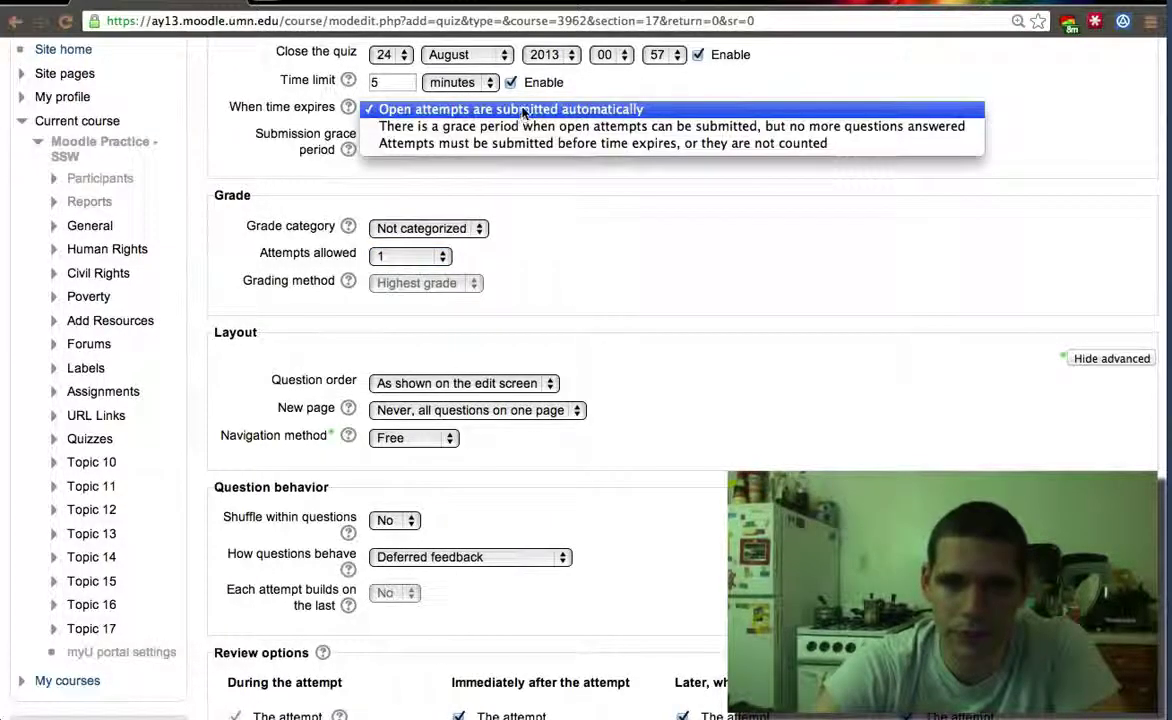
{"action": "left_click", "coordinate": [521, 114]}
Shuffle answers within questions and present questions in random order
{"action": "scroll", "coordinate": [654, 440], "scroll_direction": "down", "scroll_amount": 7}
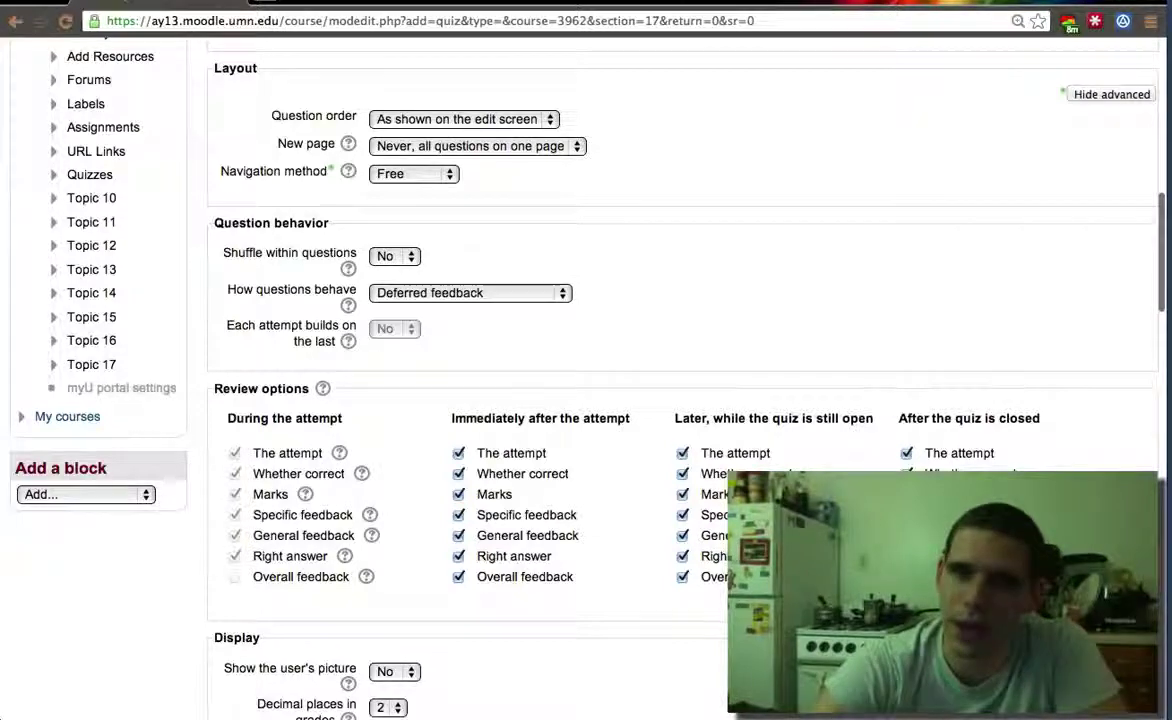
{"action": "scroll", "coordinate": [816, 319], "scroll_direction": "up", "scroll_amount": 5}
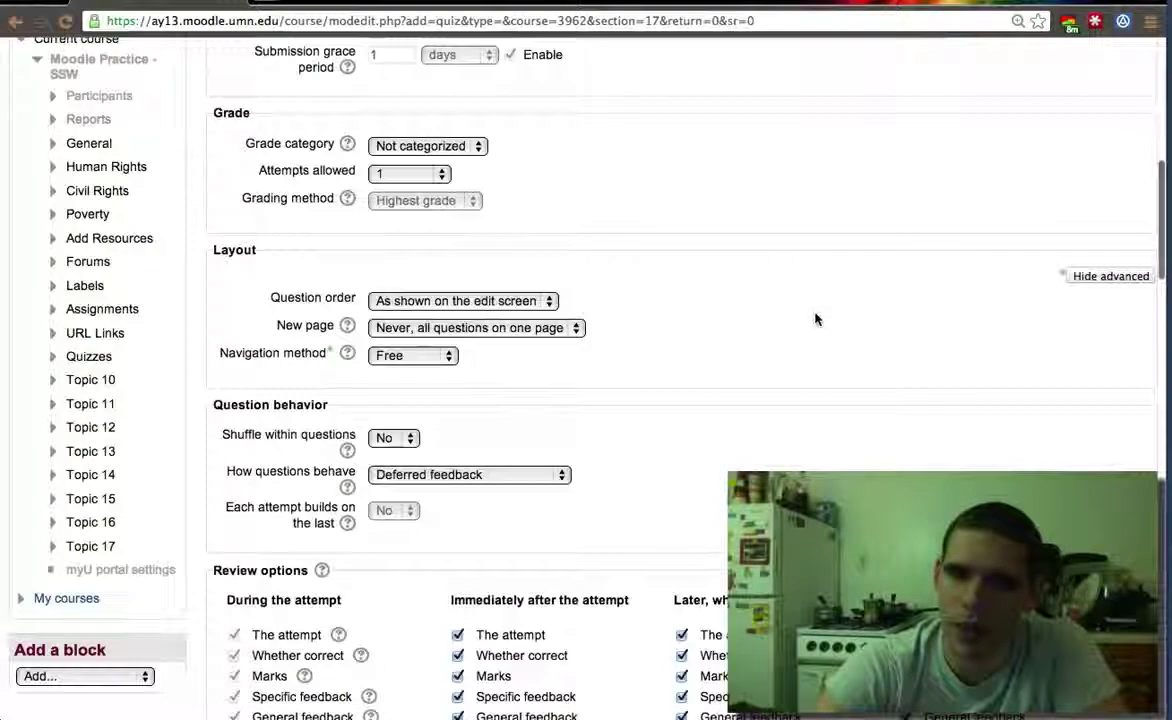
{"action": "left_click", "coordinate": [393, 440]}
{"action": "left_click", "coordinate": [392, 459]}
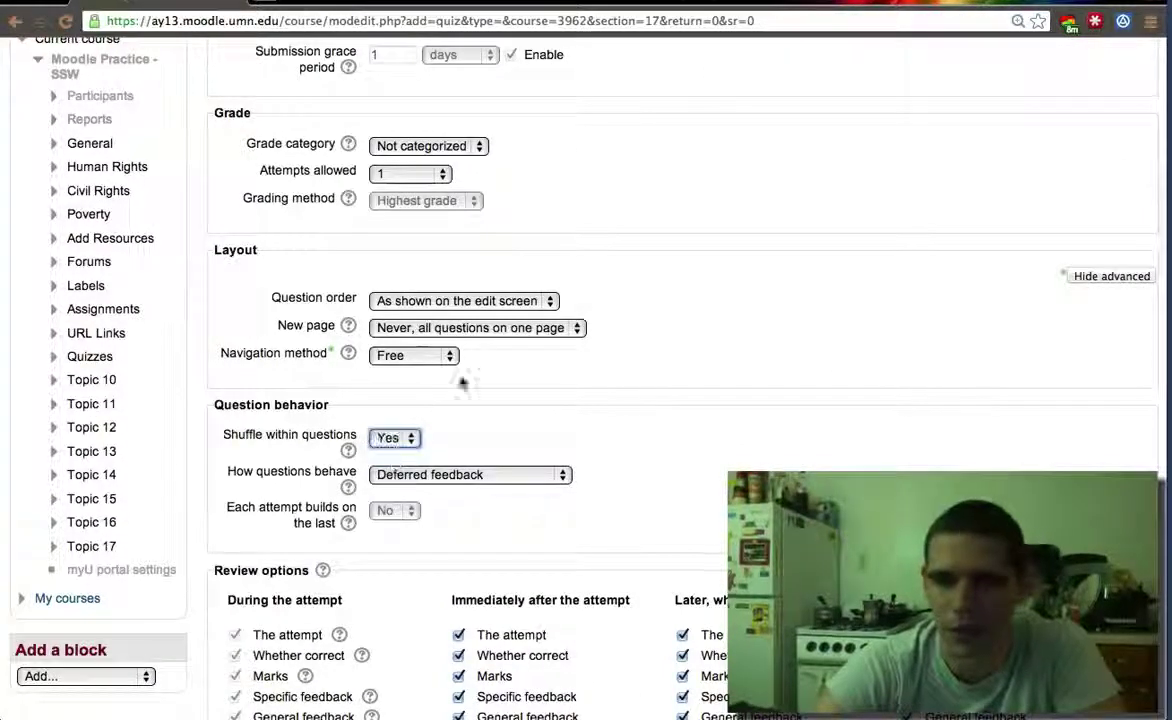
{"action": "left_click", "coordinate": [500, 301]}
{"action": "left_click", "coordinate": [458, 316]}
Save the quiz settings and return to the course page
{"action": "scroll", "coordinate": [441, 494], "scroll_direction": "down", "scroll_amount": 5}
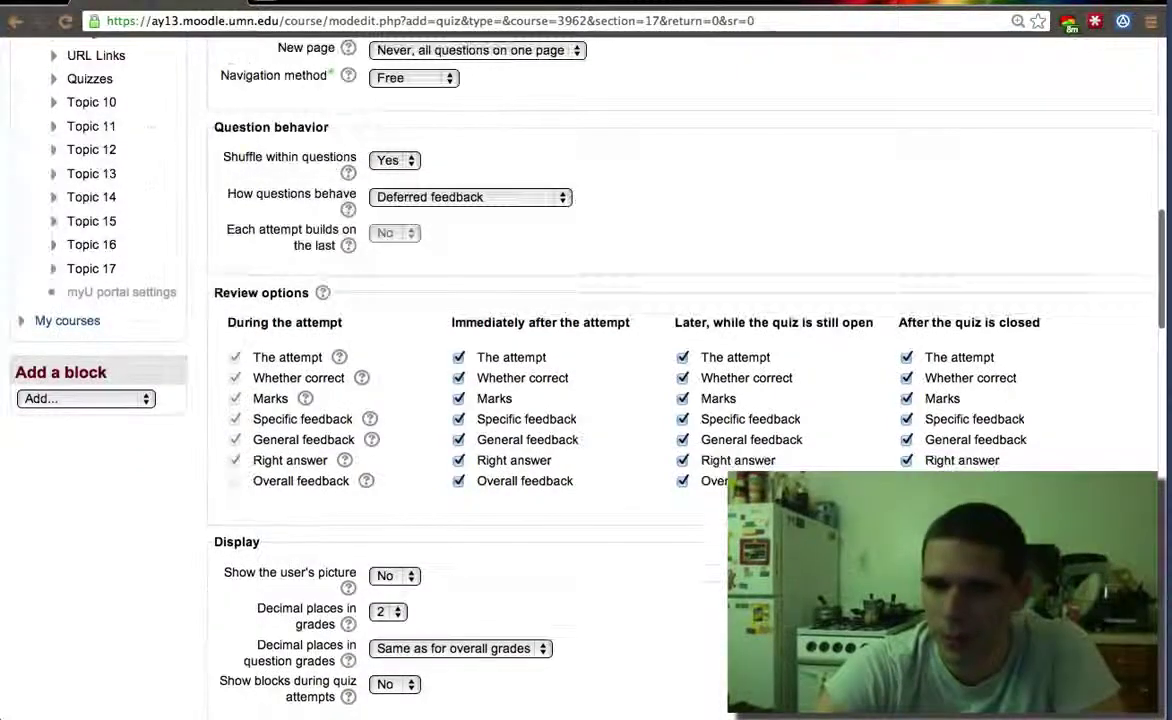
{"action": "scroll", "coordinate": [706, 675], "scroll_direction": "down", "scroll_amount": 9}
{"action": "scroll", "coordinate": [586, 400], "scroll_direction": "down", "scroll_amount": 11}
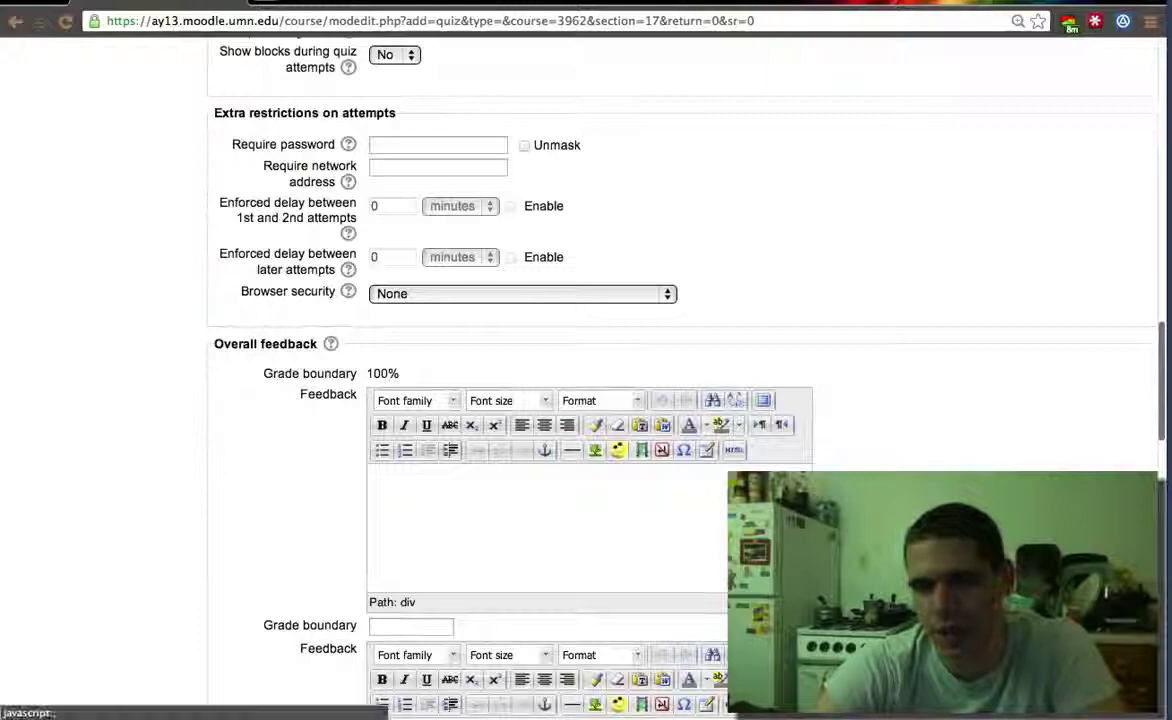
{"action": "scroll", "coordinate": [586, 400], "scroll_direction": "down", "scroll_amount": 15}
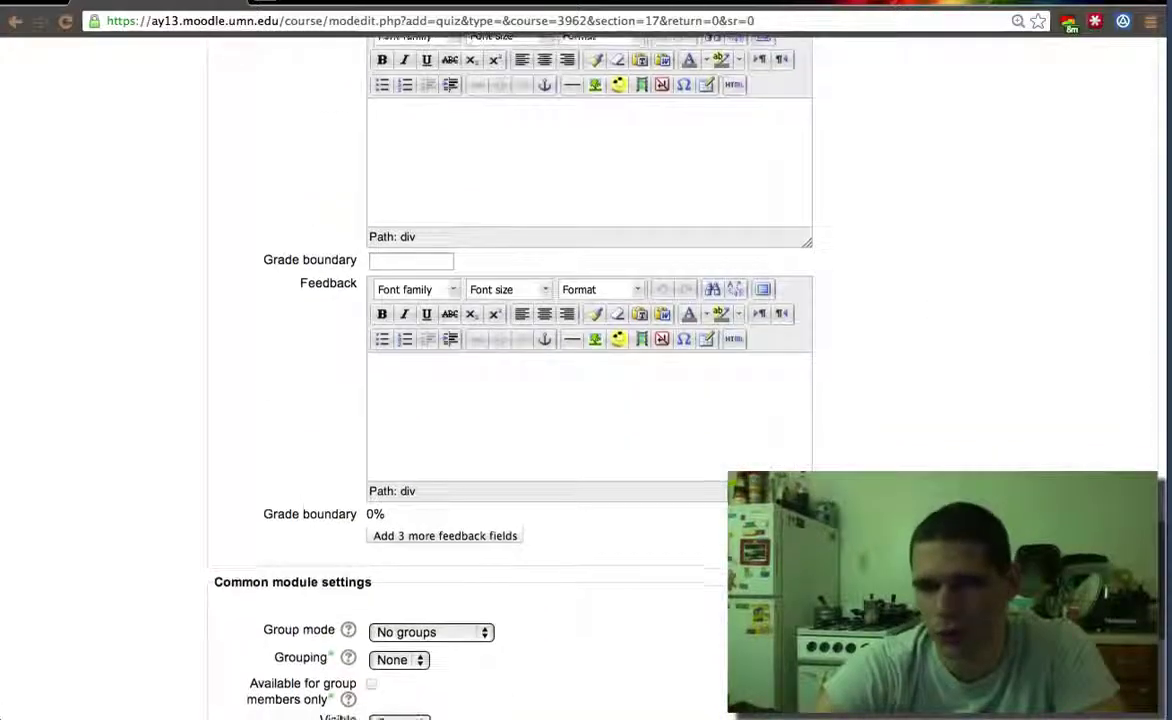
{"action": "left_click", "coordinate": [415, 595]}
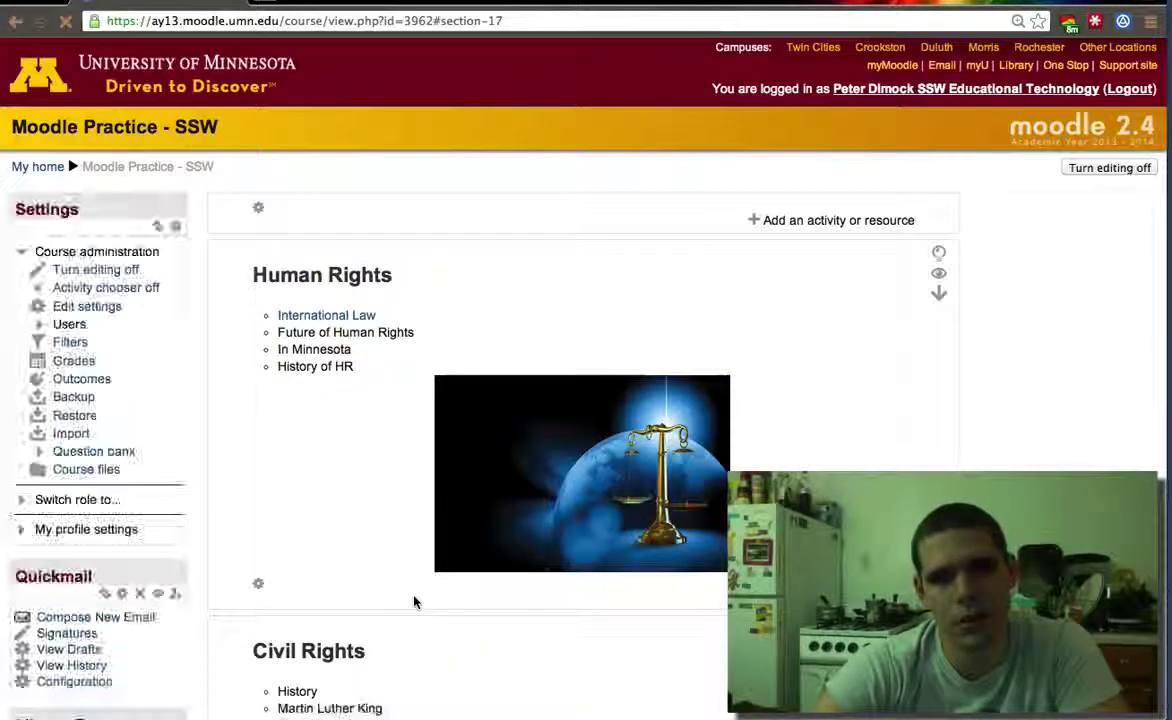
Open Evaluation 2 from Topic 17 and go to its empty Edit quiz page
{"action": "scroll", "coordinate": [415, 601], "scroll_direction": "up", "scroll_amount": 10}
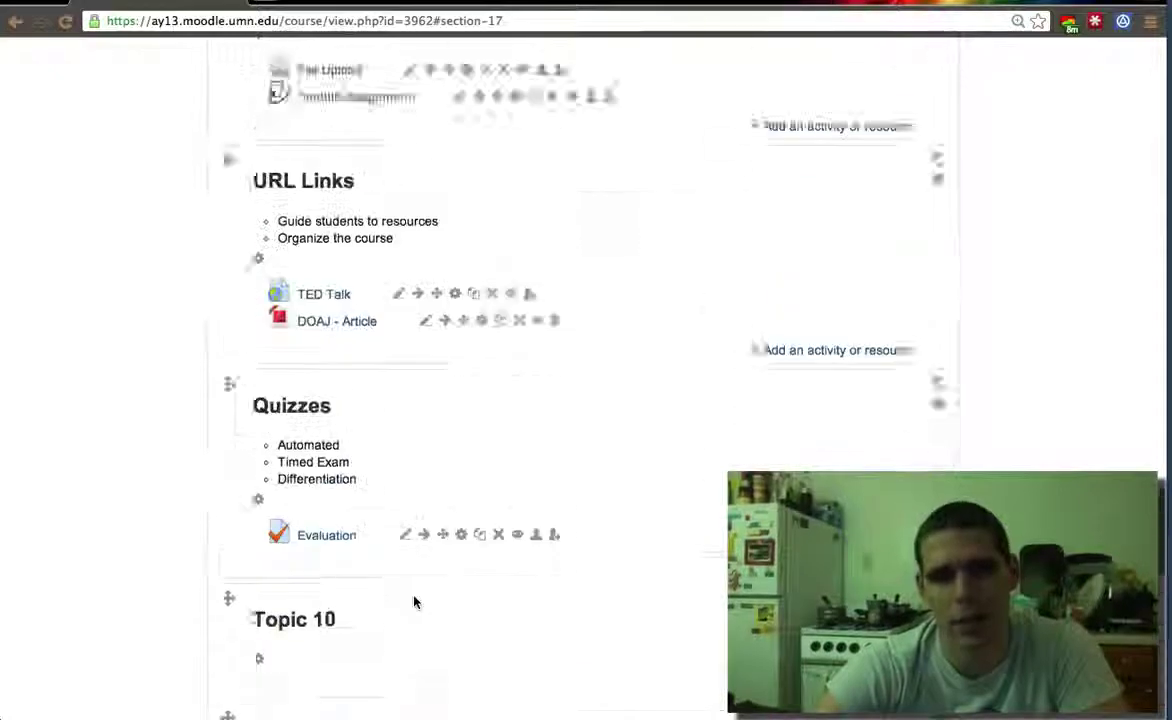
{"action": "scroll", "coordinate": [436, 604], "scroll_direction": "down", "scroll_amount": 5}
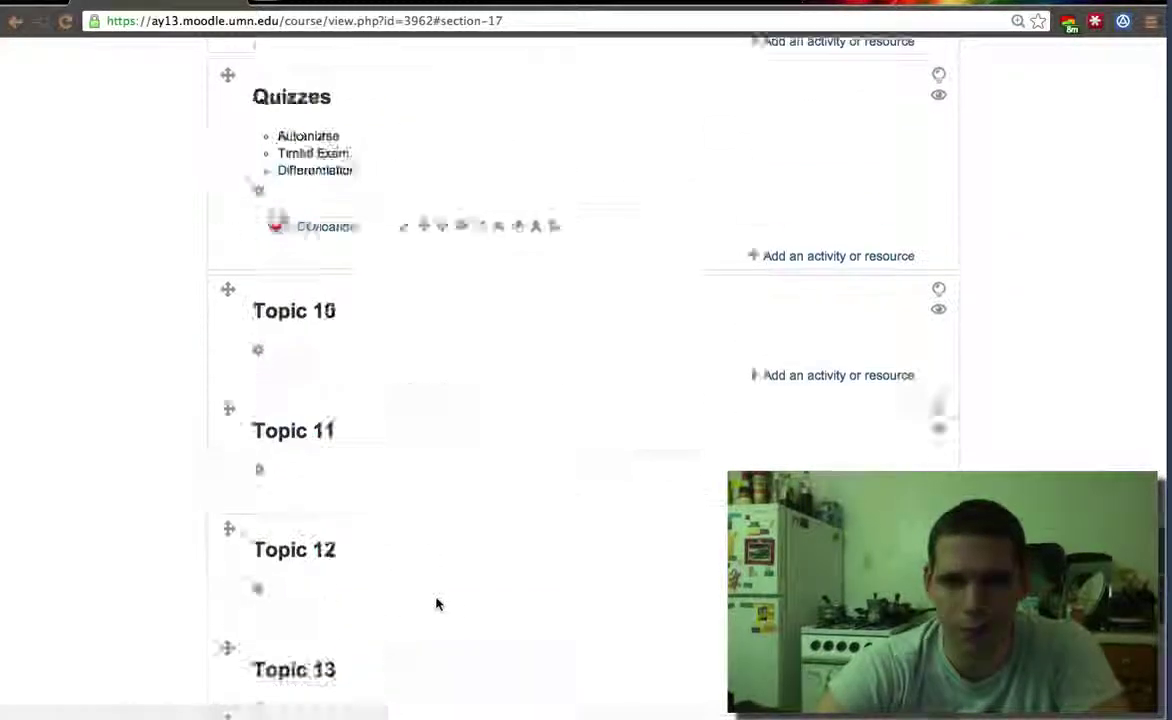
{"action": "scroll", "coordinate": [436, 604], "scroll_direction": "down", "scroll_amount": 6}
{"action": "left_click", "coordinate": [315, 587]}
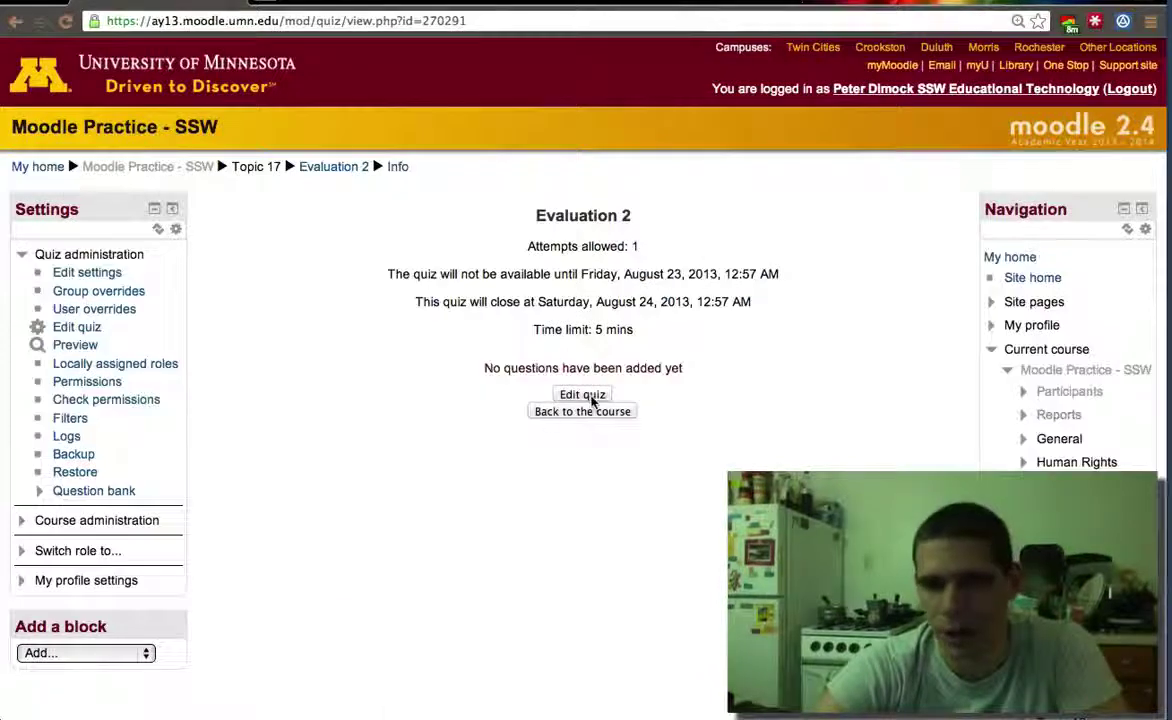
{"action": "left_click", "coordinate": [585, 395]}
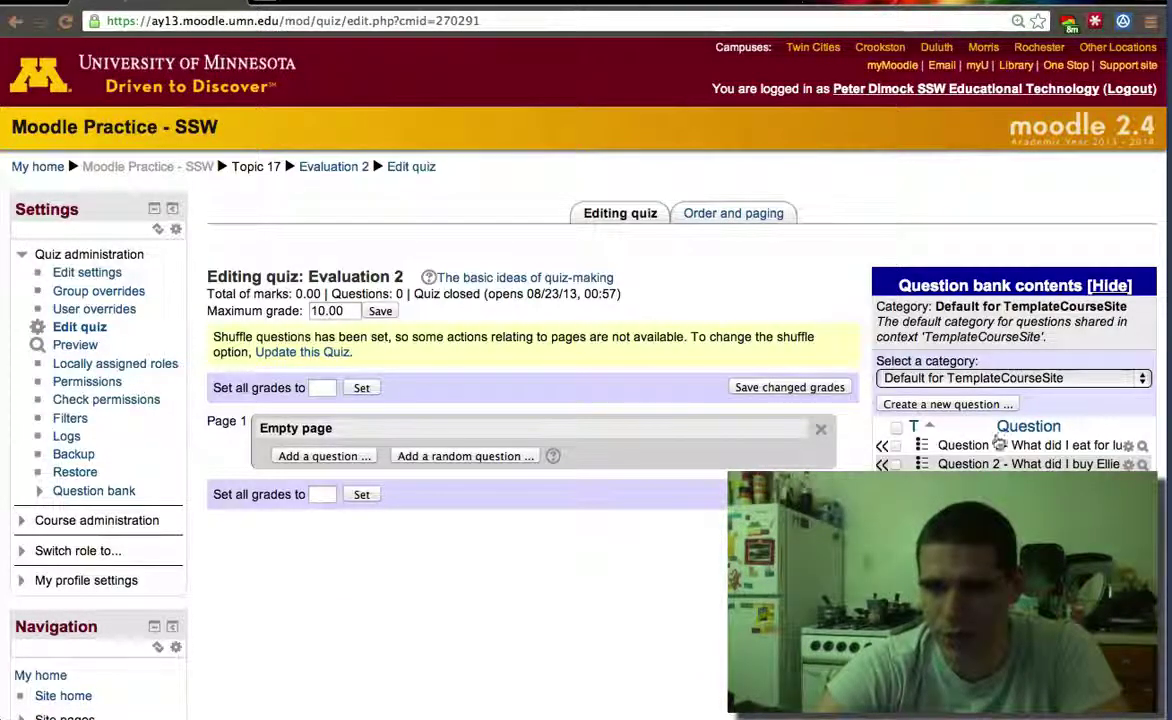
Add both Ch1 questions to Evaluation 2
{"action": "left_click", "coordinate": [955, 378]}
{"action": "left_click", "coordinate": [962, 405]}
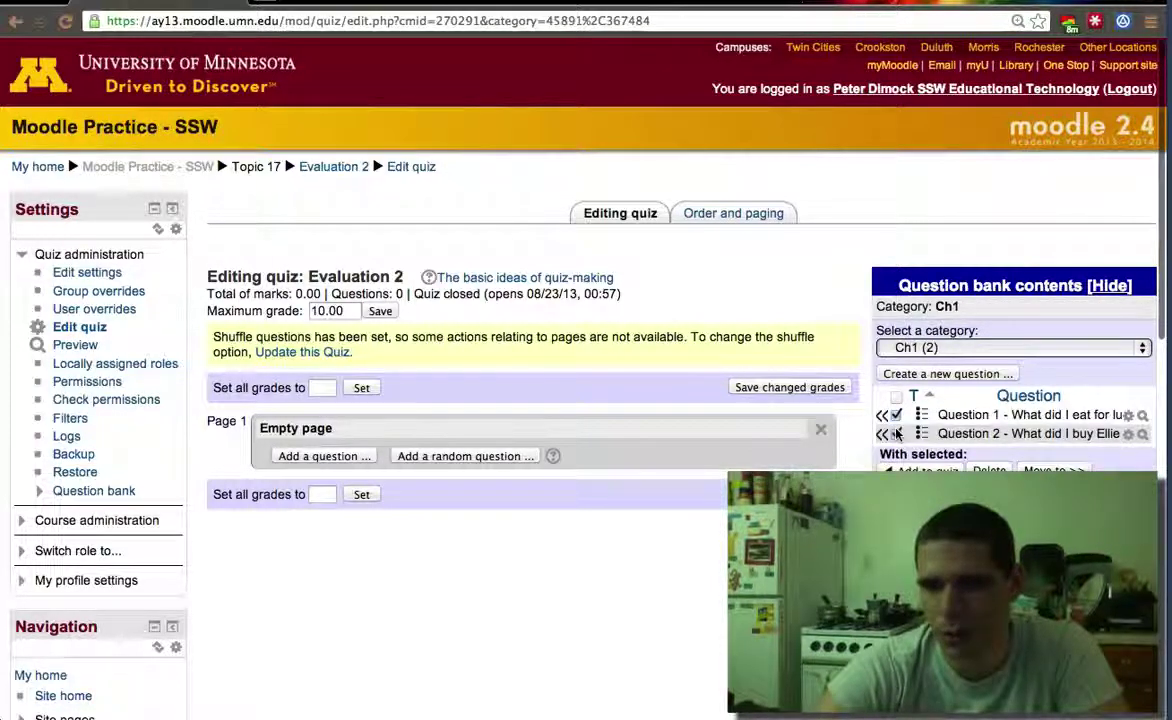
{"action": "left_click", "coordinate": [897, 433]}
{"action": "left_click", "coordinate": [918, 470]}
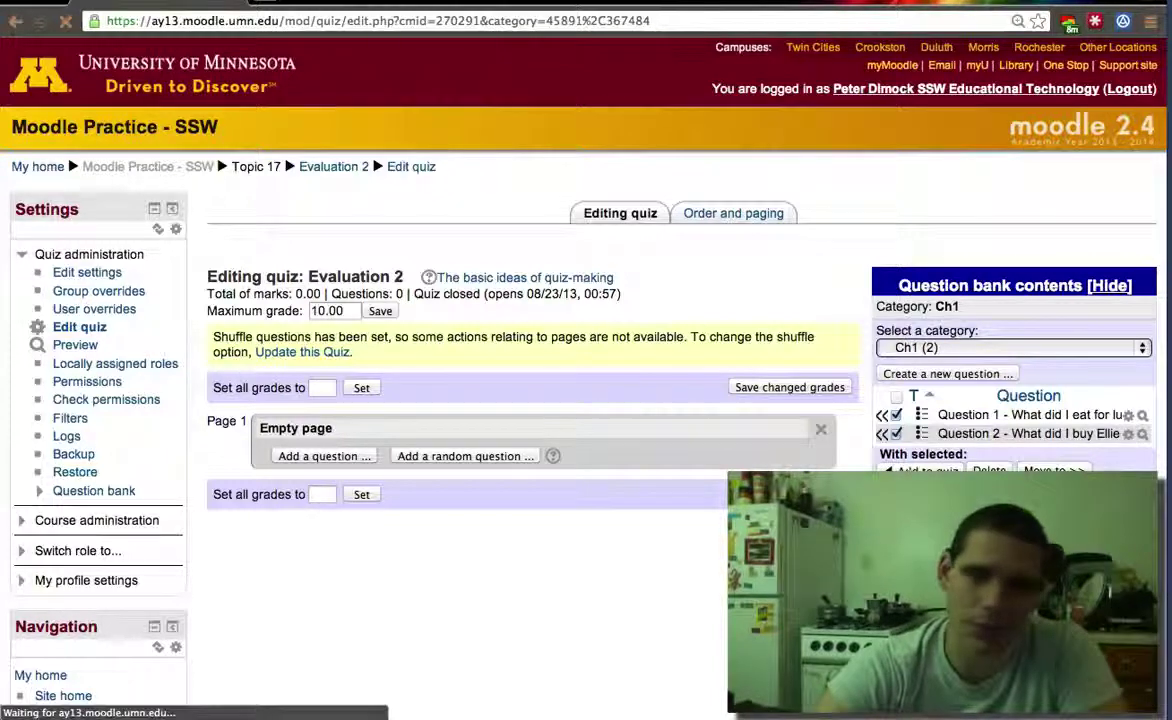
Add both Ch2 questions and save the grades, totalling 4.00 marks
{"action": "left_click", "coordinate": [929, 347]}
{"action": "left_click", "coordinate": [930, 398]}
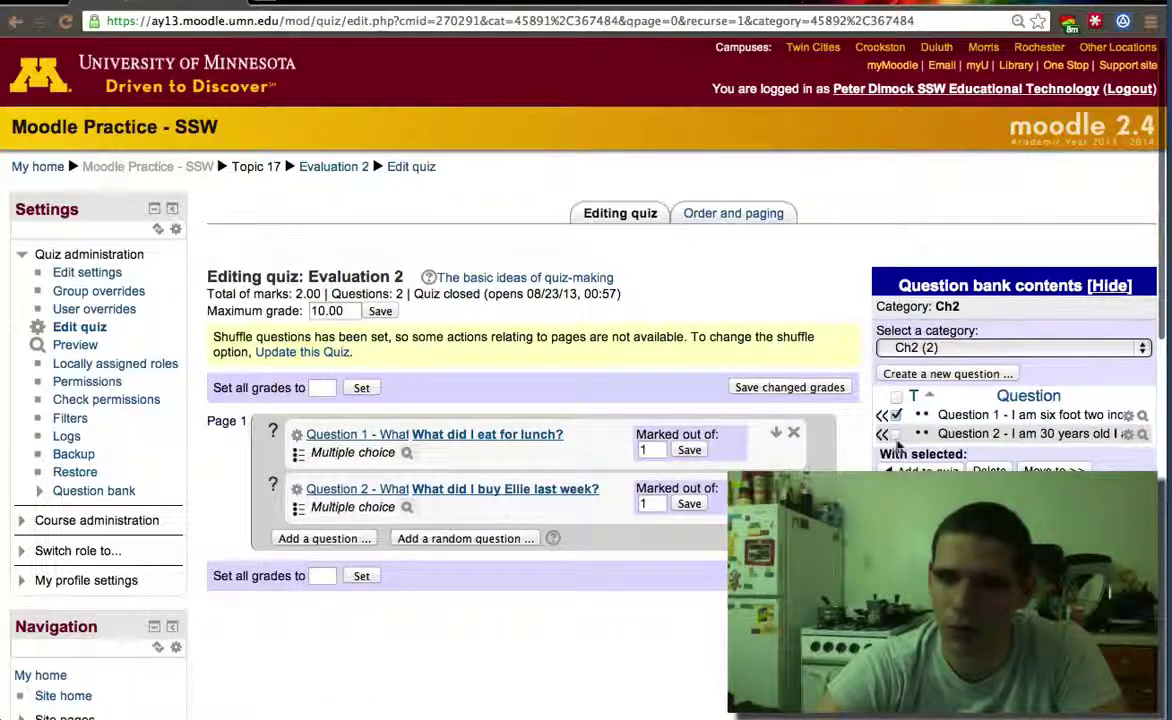
{"action": "left_click", "coordinate": [896, 434]}
{"action": "left_click", "coordinate": [905, 470]}
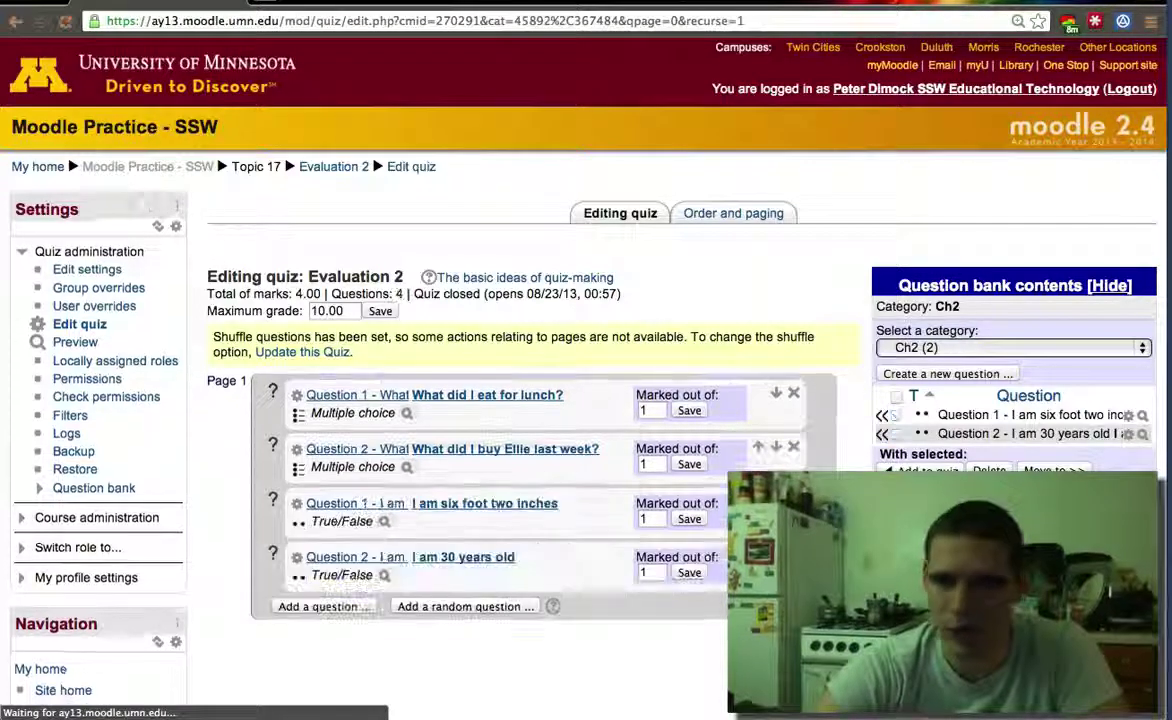
{"action": "scroll", "coordinate": [722, 578], "scroll_direction": "down", "scroll_amount": 2}
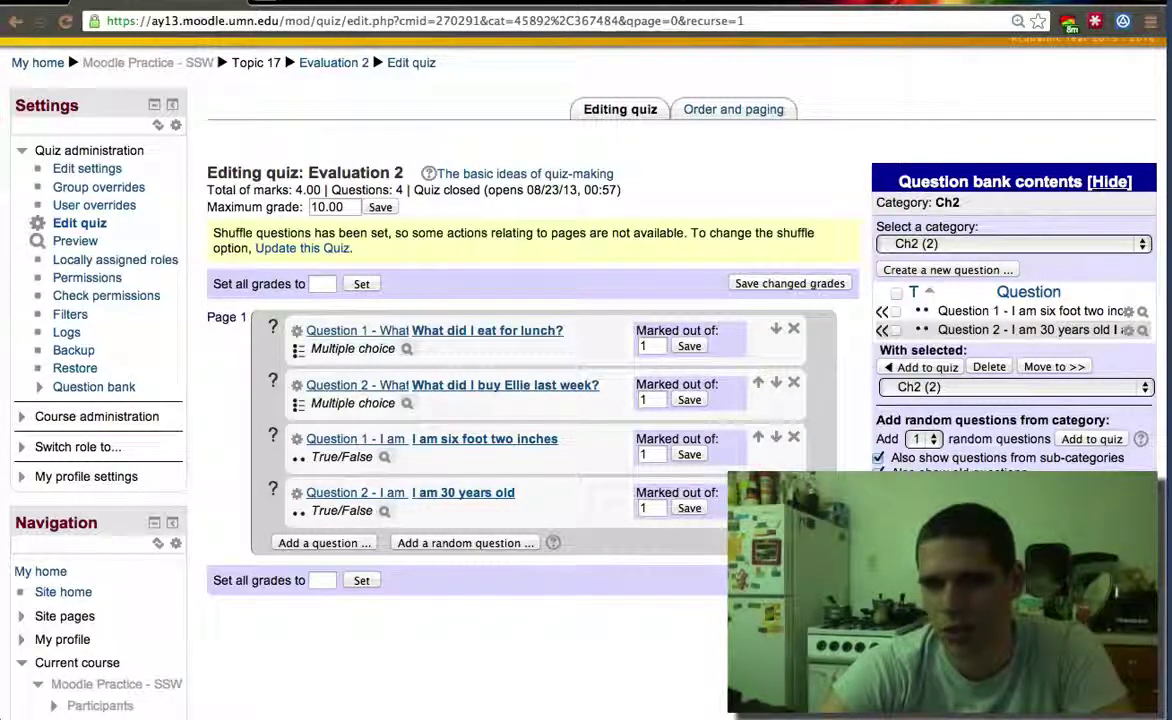
{"action": "left_click", "coordinate": [689, 454]}
{"action": "left_click", "coordinate": [756, 236]}
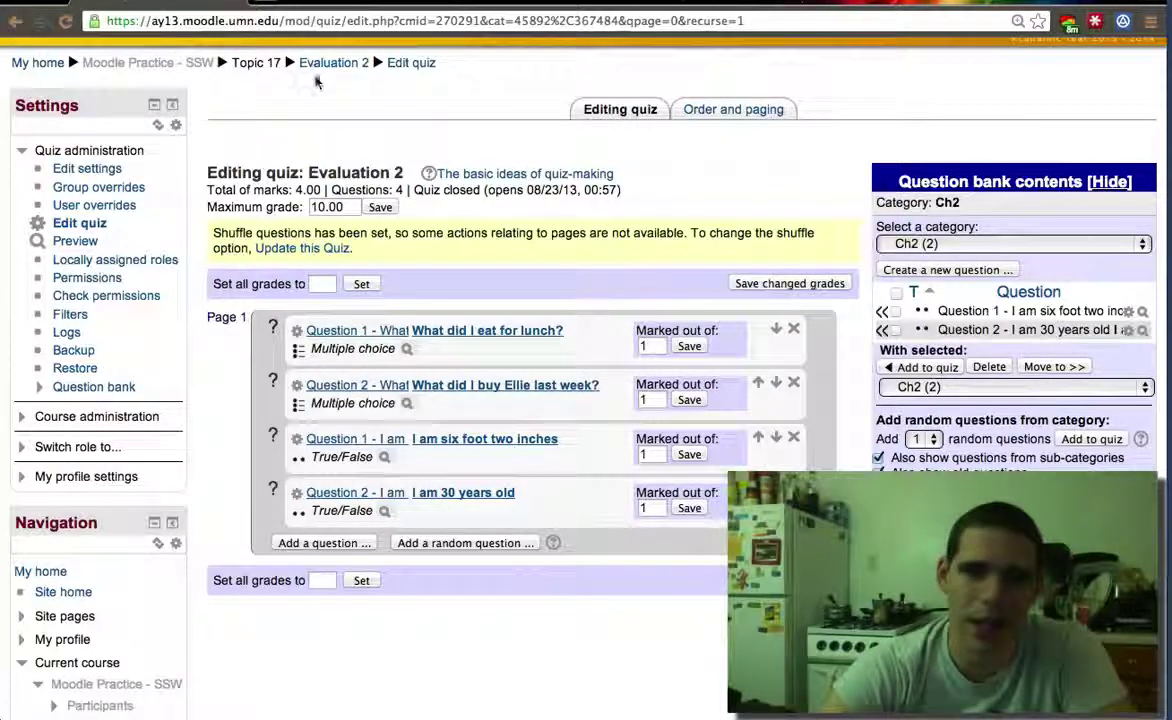
Start a preview attempt of Evaluation 2
{"action": "left_click", "coordinate": [322, 64]}
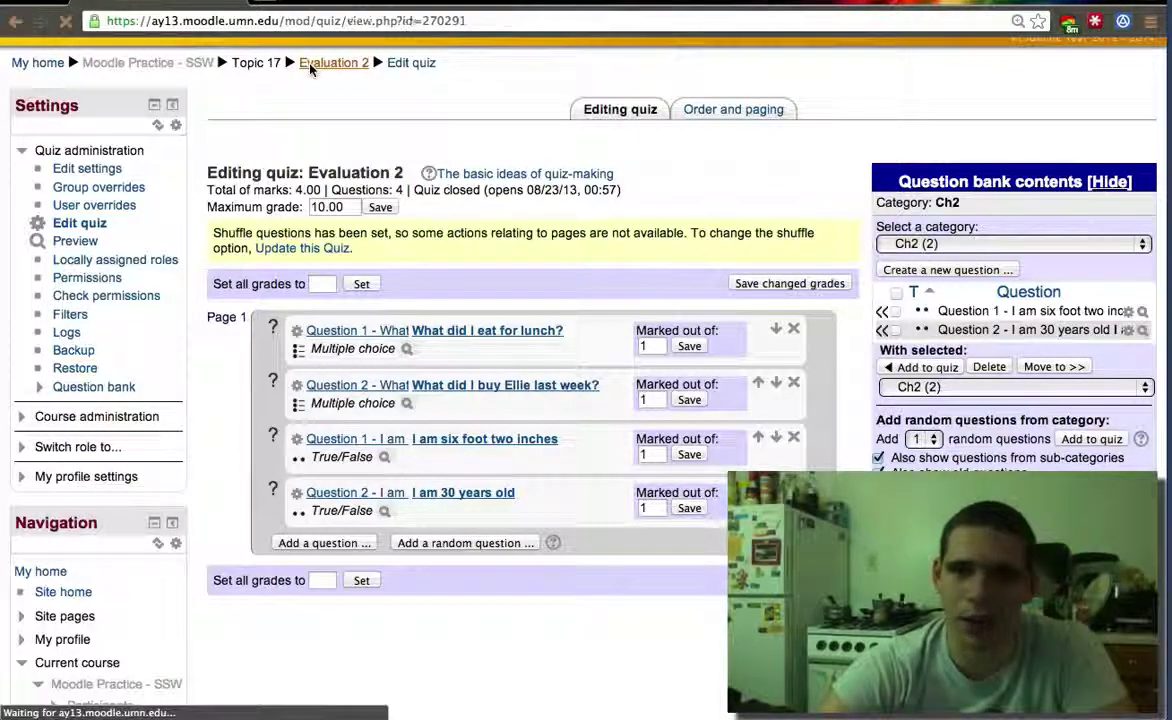
{"action": "left_click", "coordinate": [540, 359]}
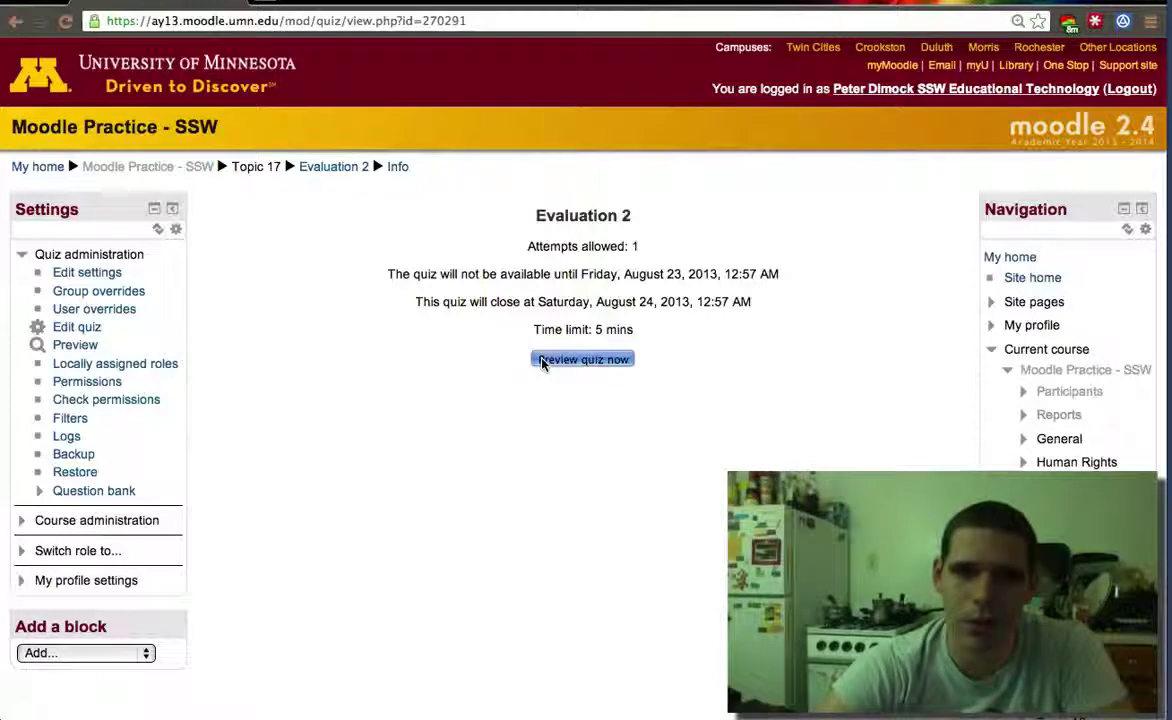
{"action": "left_click", "coordinate": [643, 424]}
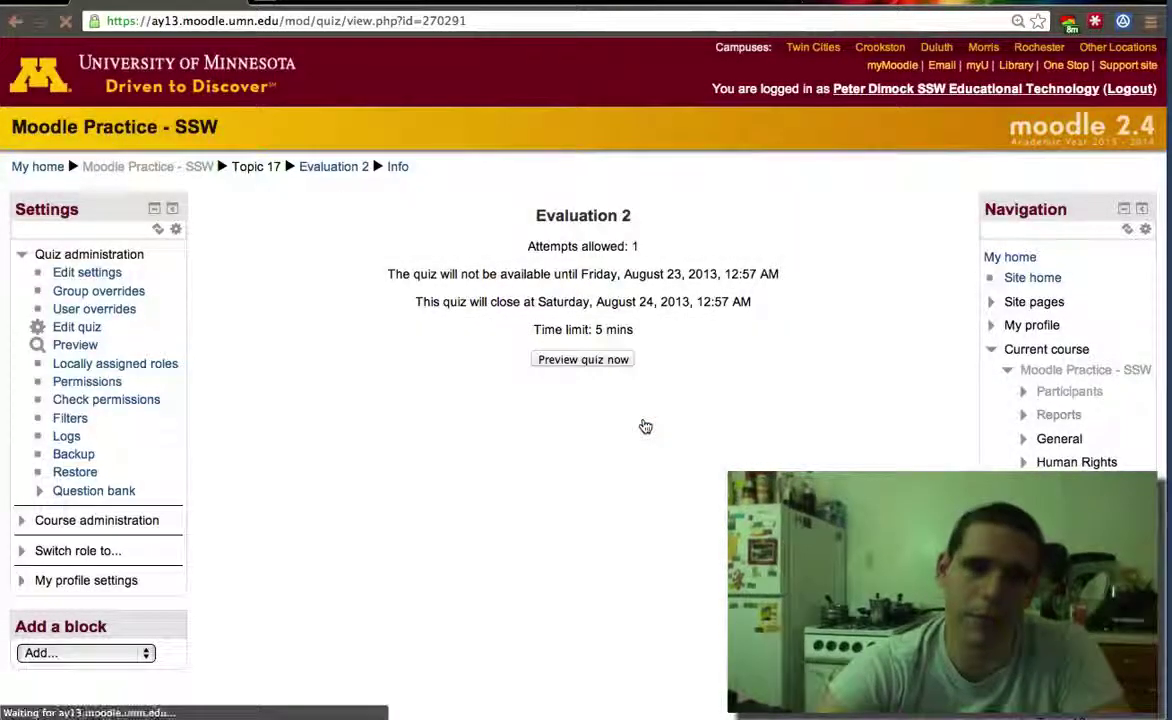
Answer False, Hamburger, Perfume and False to questions 1–4
{"action": "left_click", "coordinate": [344, 364]}
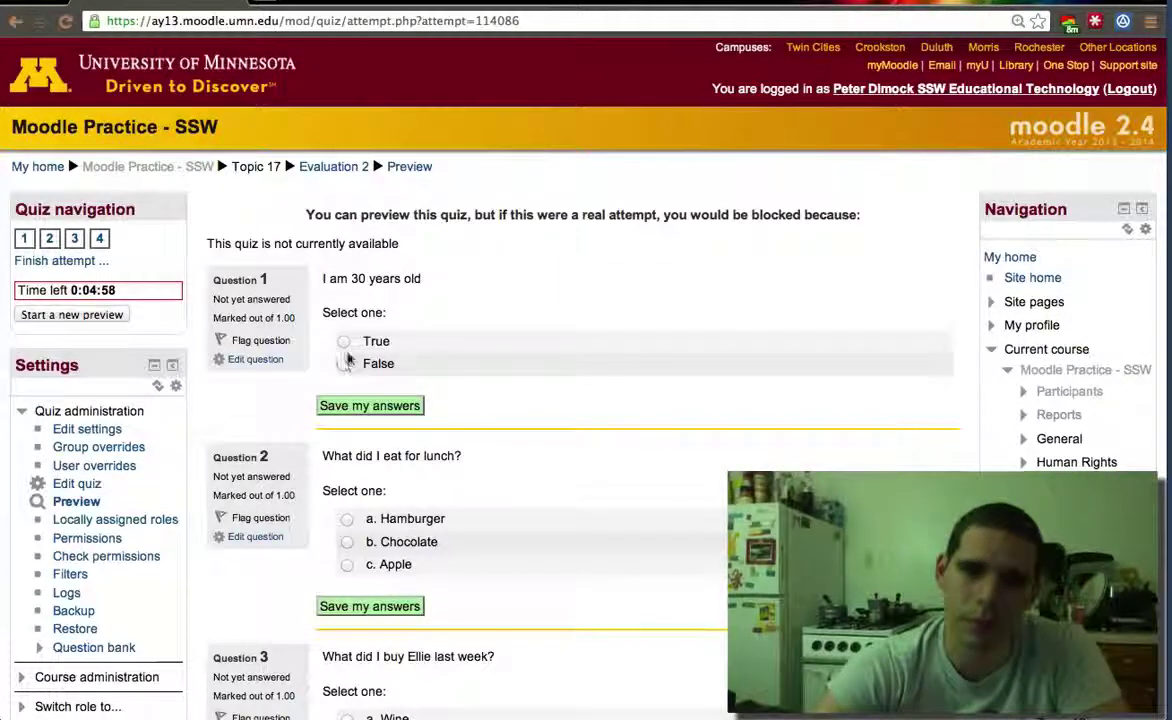
{"action": "scroll", "coordinate": [418, 513], "scroll_direction": "down", "scroll_amount": 2}
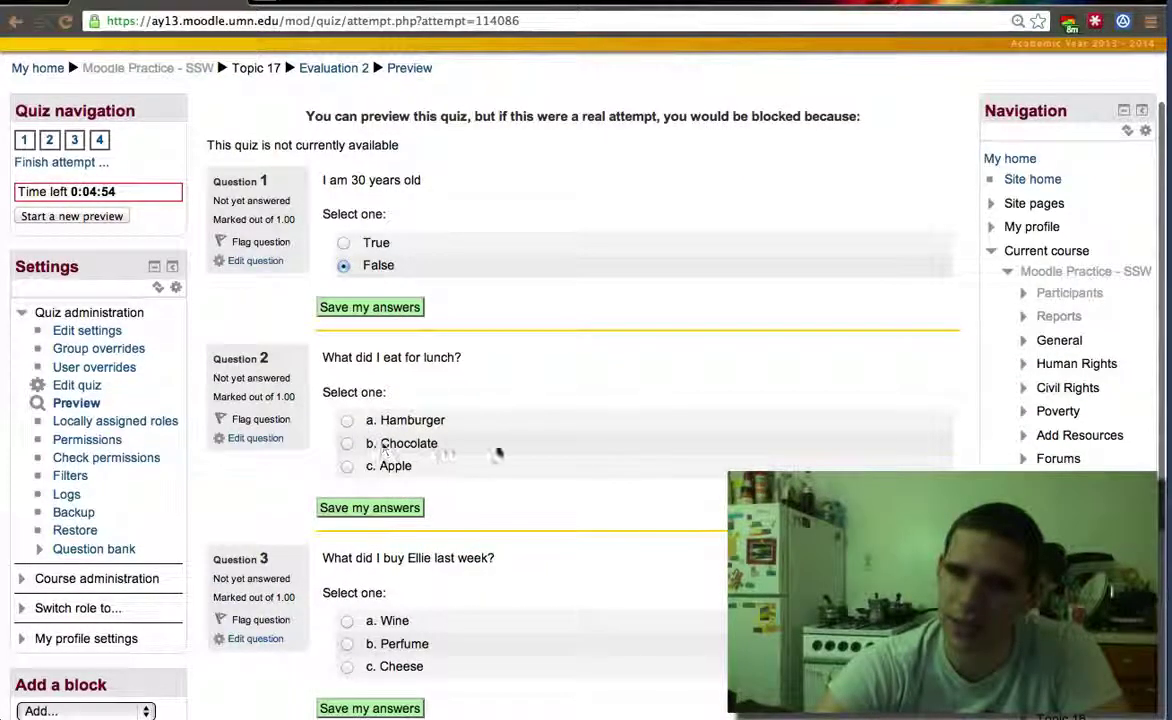
{"action": "left_click", "coordinate": [347, 420]}
{"action": "scroll", "coordinate": [455, 647], "scroll_direction": "down", "scroll_amount": 1}
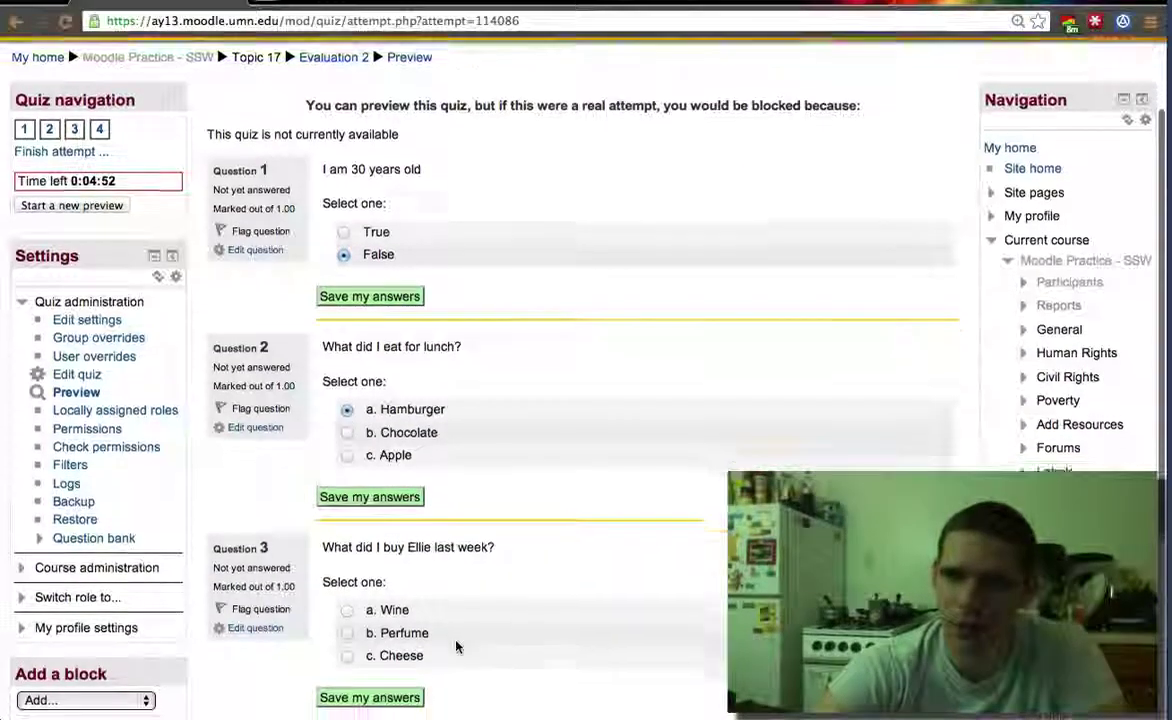
{"action": "scroll", "coordinate": [455, 647], "scroll_direction": "down", "scroll_amount": 2}
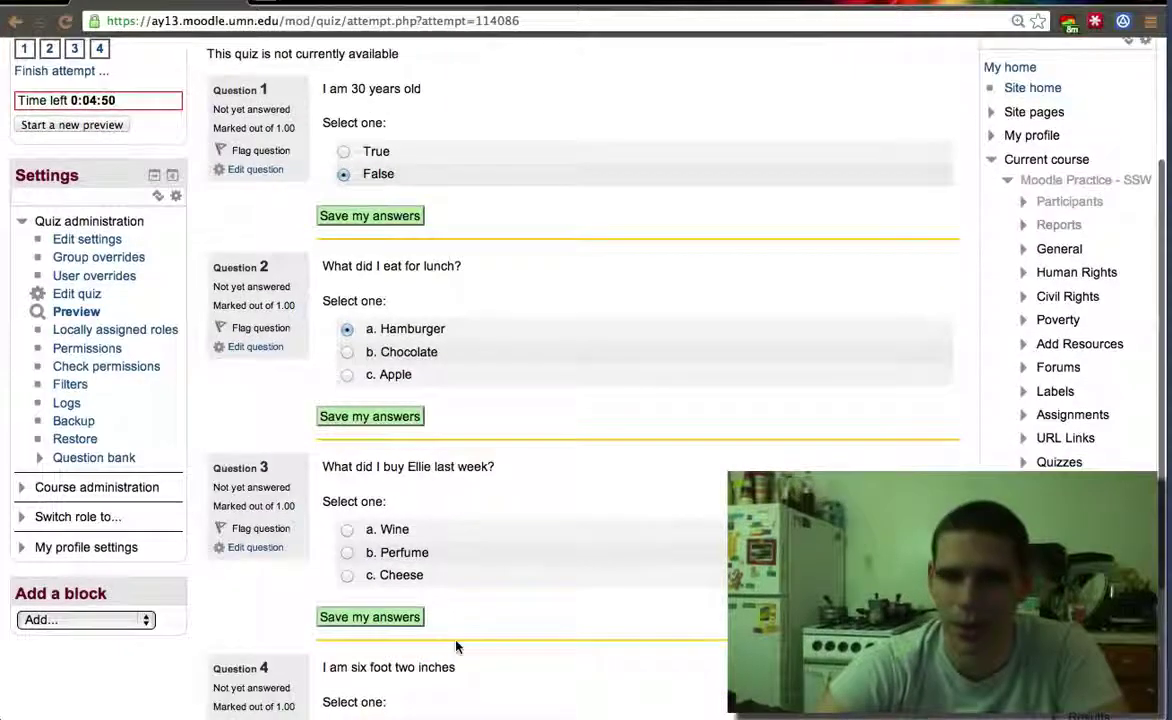
{"action": "left_click", "coordinate": [347, 552]}
{"action": "scroll", "coordinate": [492, 628], "scroll_direction": "down", "scroll_amount": 3}
{"action": "scroll", "coordinate": [490, 627], "scroll_direction": "down", "scroll_amount": 3}
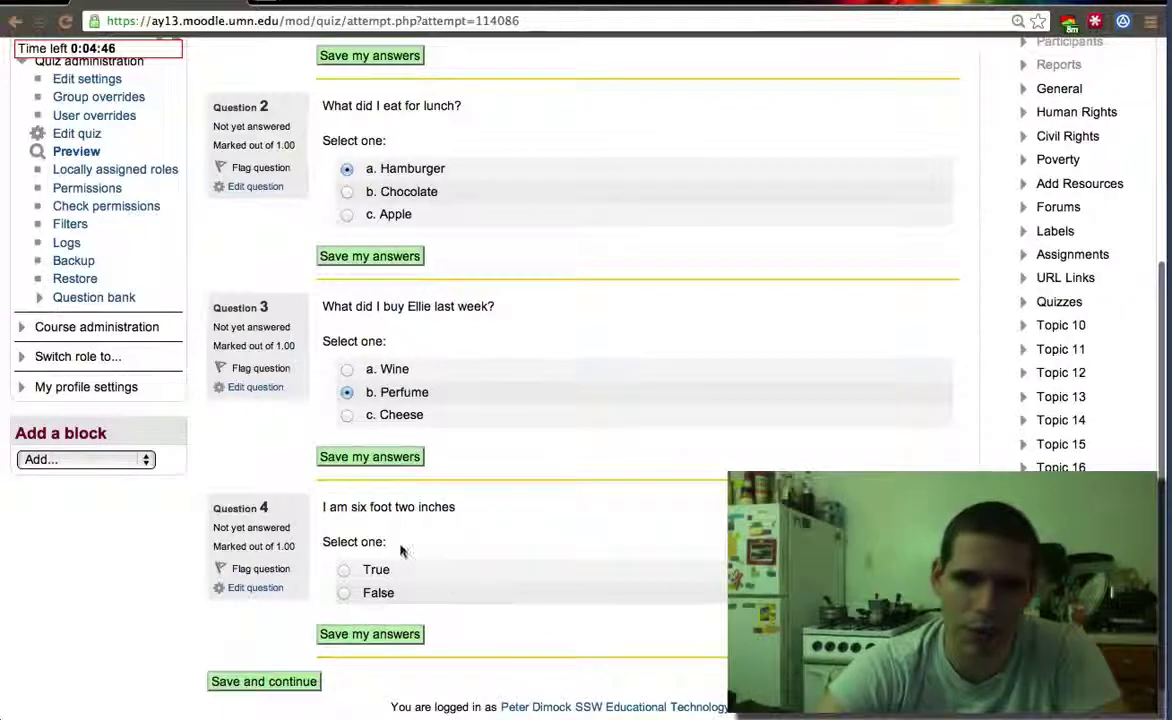
{"action": "left_click", "coordinate": [343, 594]}
{"action": "scroll", "coordinate": [460, 617], "scroll_direction": "down", "scroll_amount": 1}
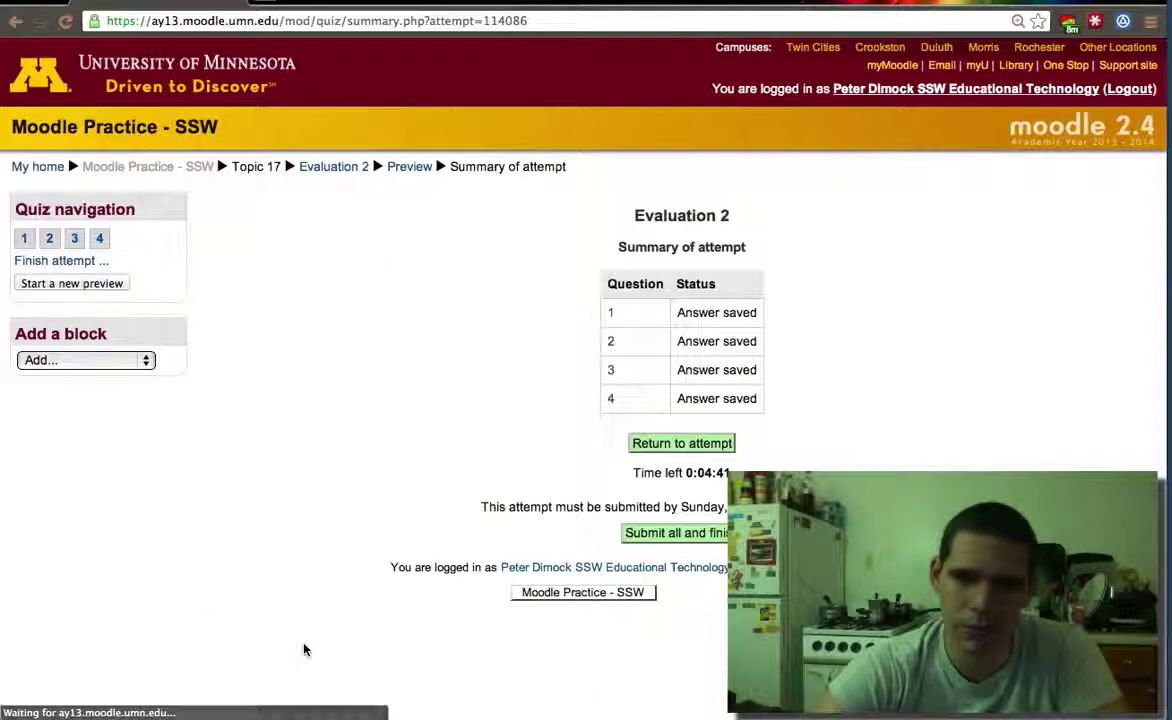
Submit the attempt and review the result: 4.00/4.00 marks, grade 10.00 (100%)
{"action": "left_click", "coordinate": [655, 535]}
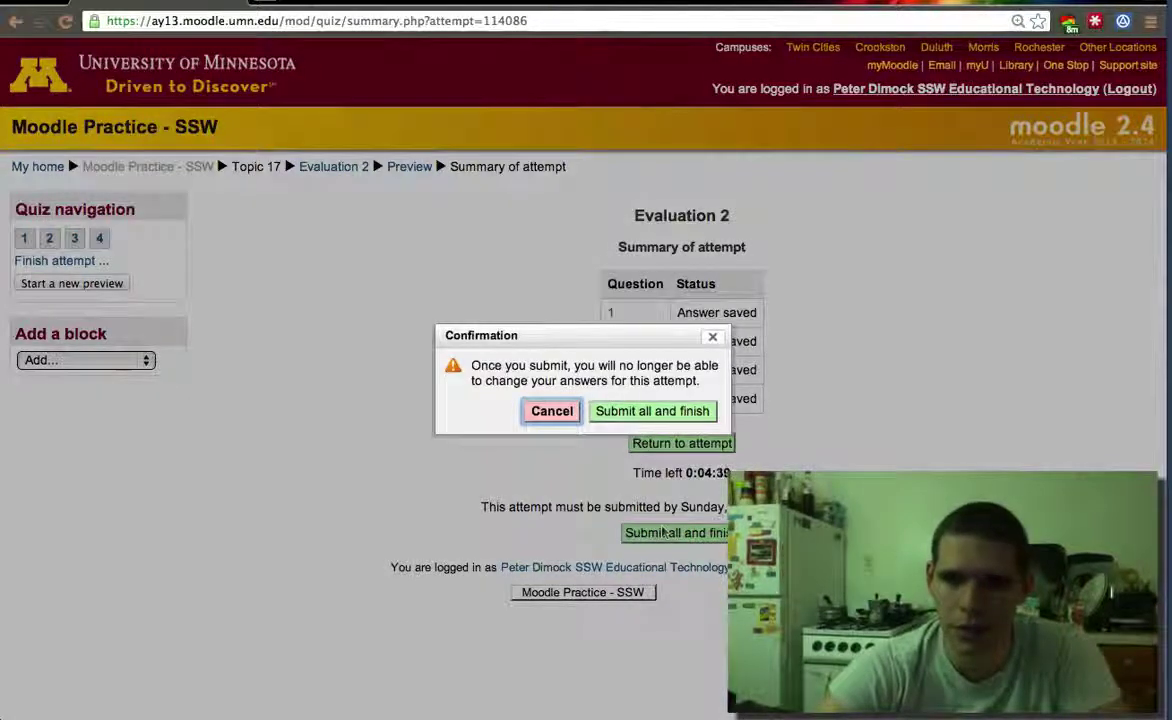
{"action": "left_click", "coordinate": [640, 413]}
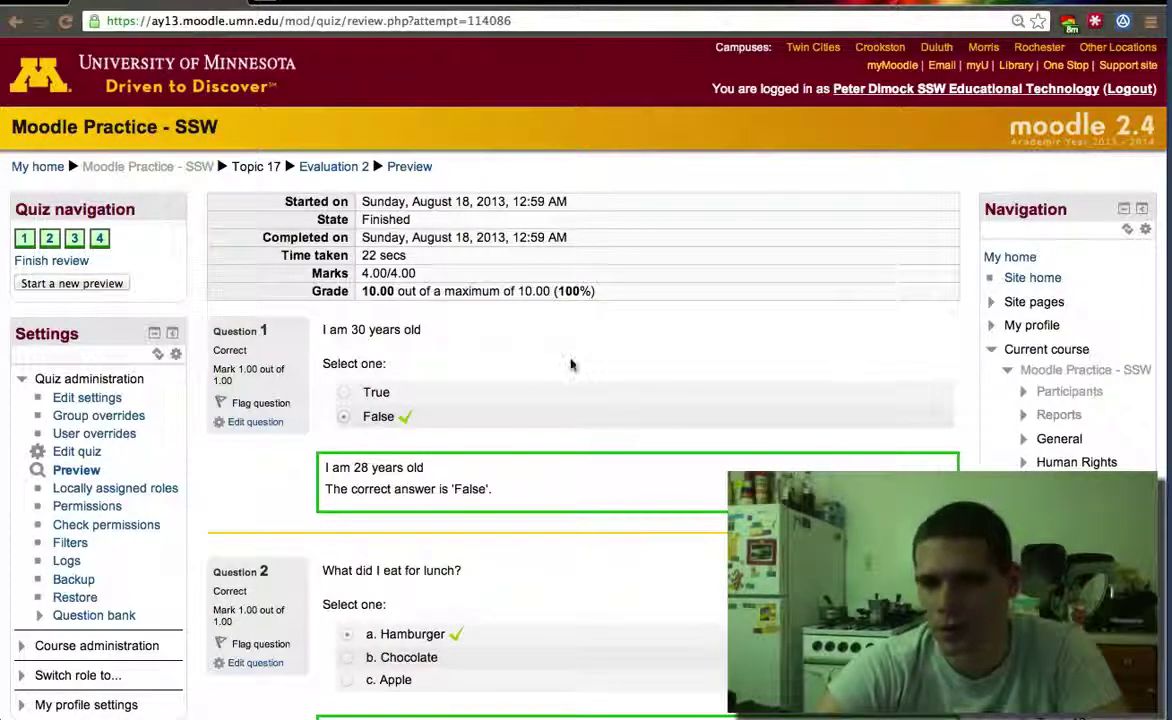
{"action": "scroll", "coordinate": [571, 364], "scroll_direction": "down", "scroll_amount": 2}
{"action": "scroll", "coordinate": [571, 364], "scroll_direction": "up", "scroll_amount": 2}
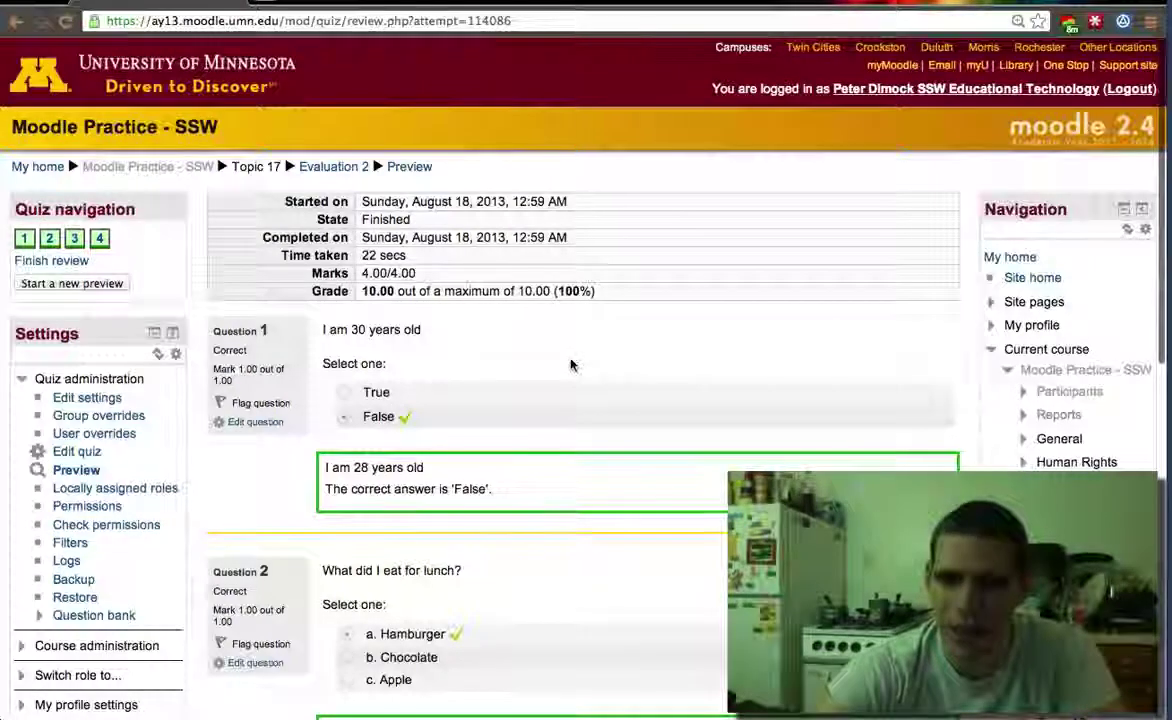
{"action": "scroll", "coordinate": [571, 364], "scroll_direction": "down", "scroll_amount": 10}
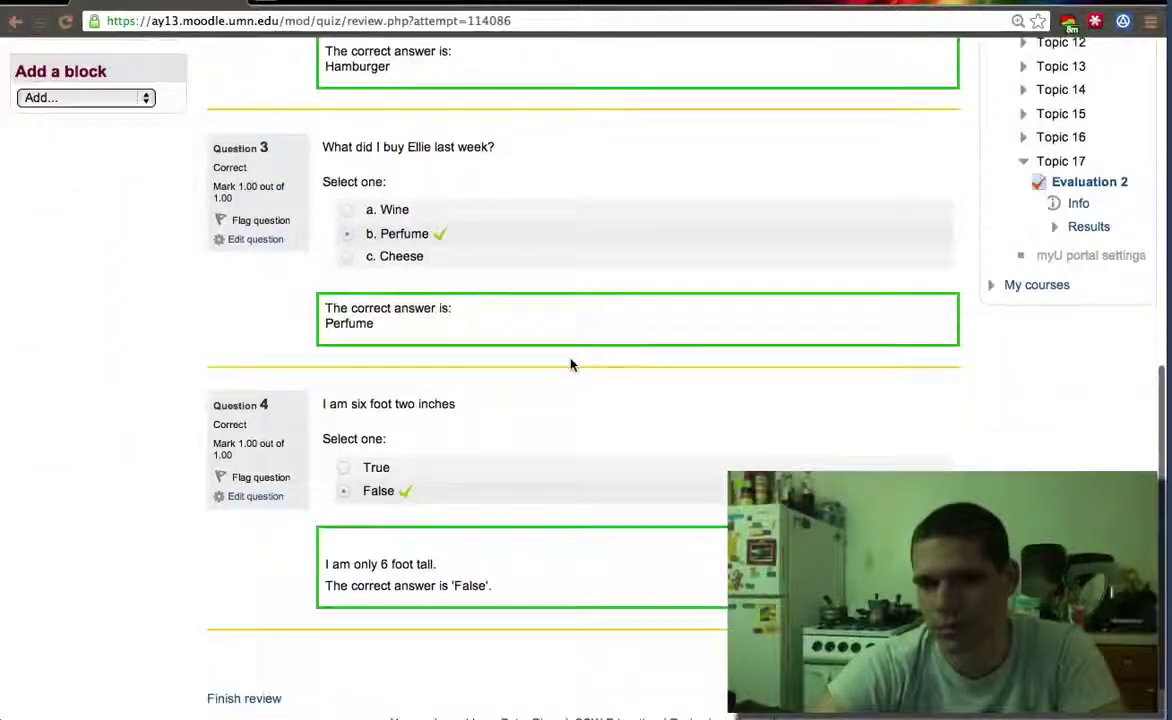
{"action": "scroll", "coordinate": [571, 364], "scroll_direction": "up", "scroll_amount": 10}
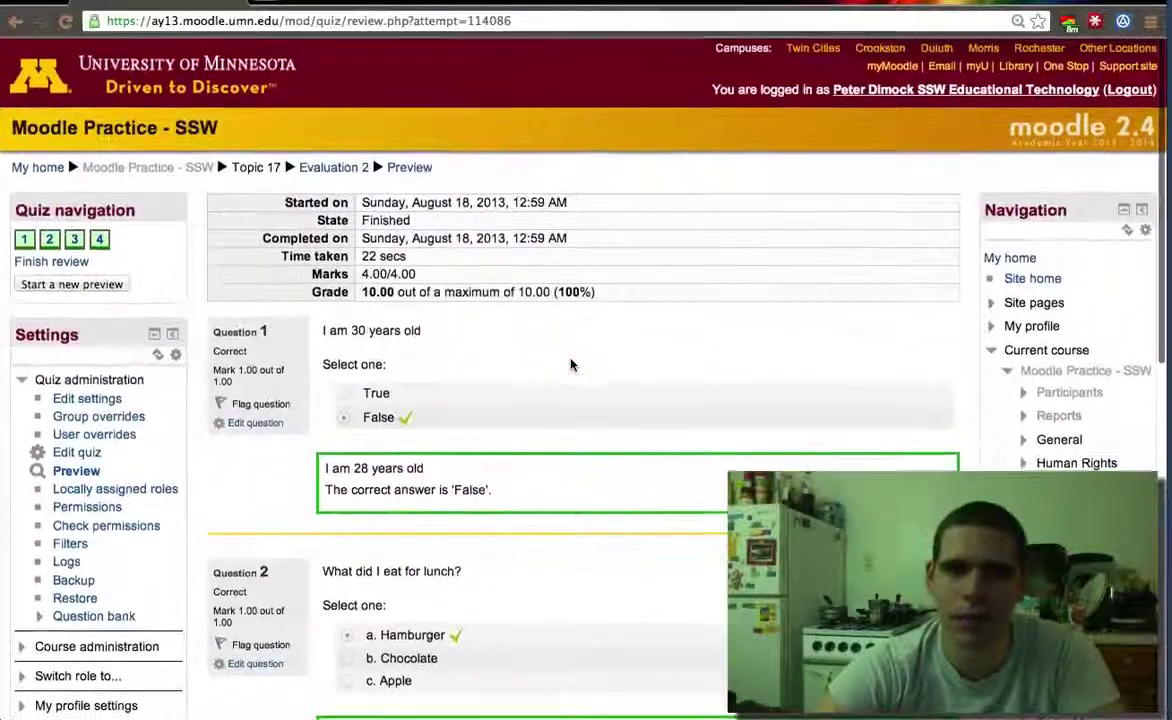
Go back from the Evaluation 2 review to the Moodle Practice - SSW course page via the breadcrumb
{"action": "left_click", "coordinate": [174, 167]}
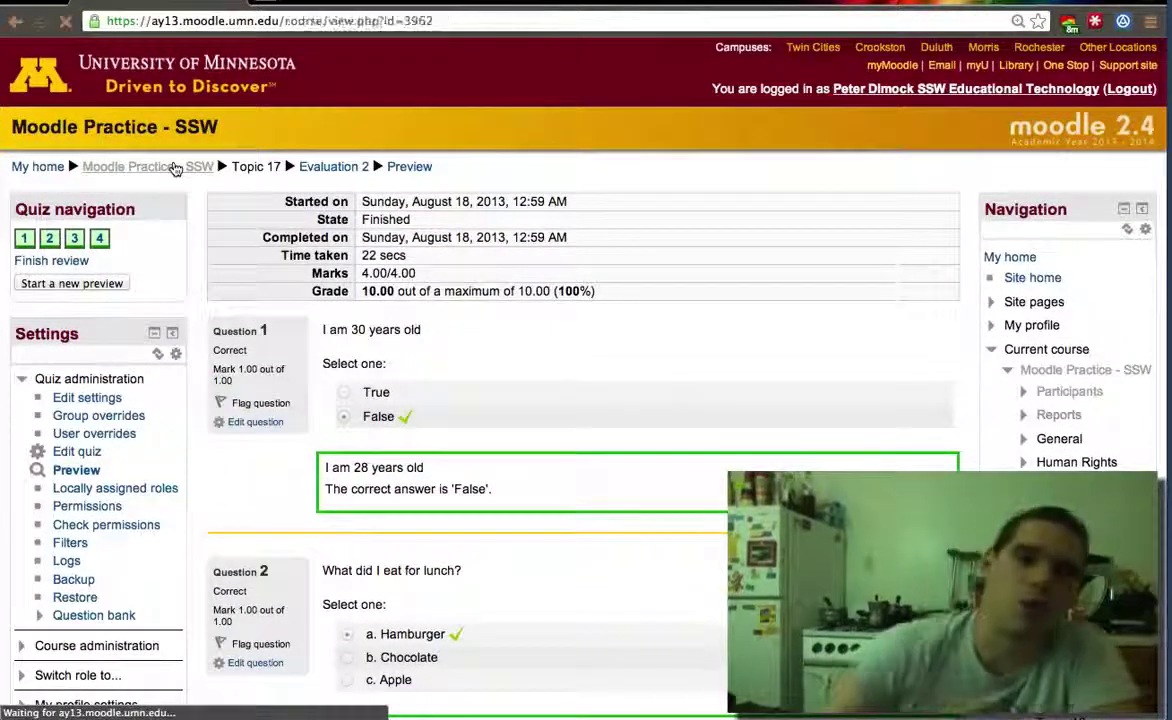